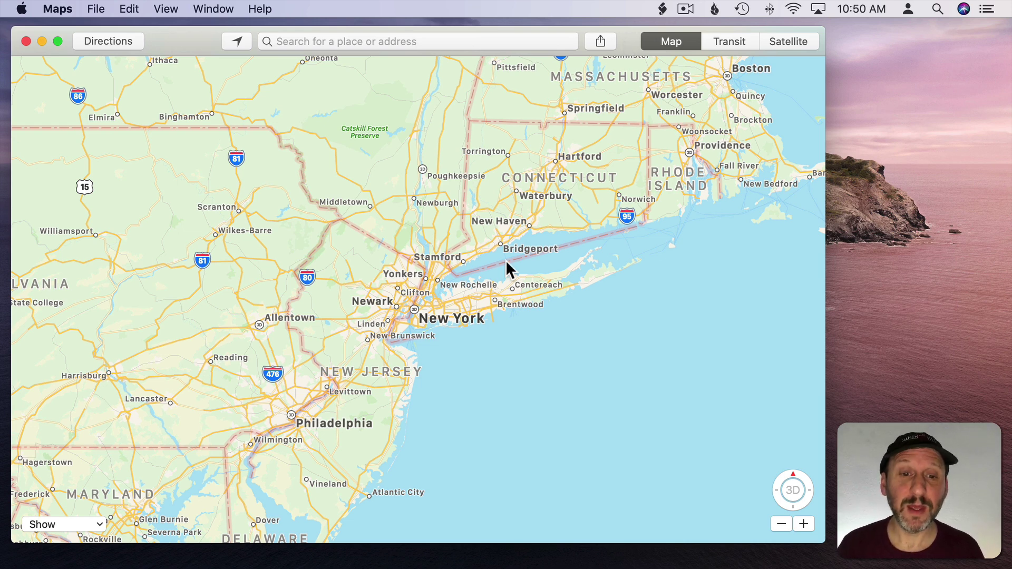
Step: Zoom in six levels from New York to Central Park and rotate the map so Manhattan lies horizontal
left_click(803, 523)
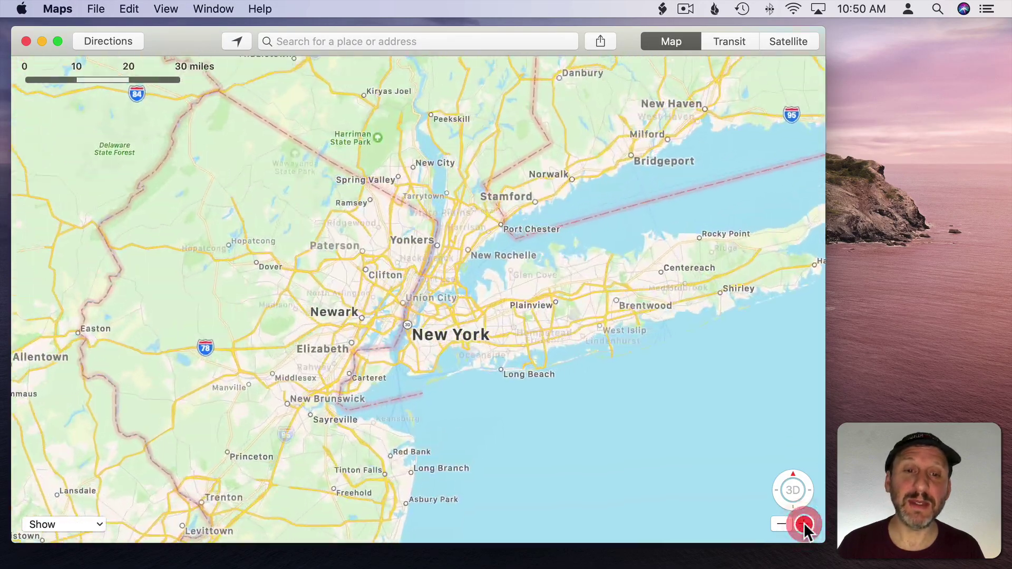
left_click(803, 523)
left_click(803, 523)
left_click(803, 523)
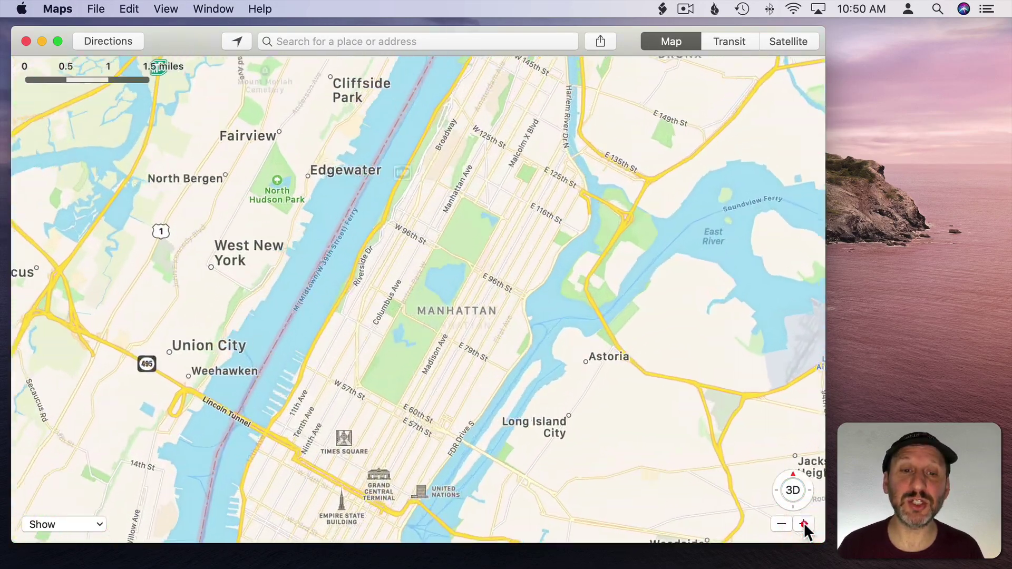
left_click(803, 523)
left_click(803, 524)
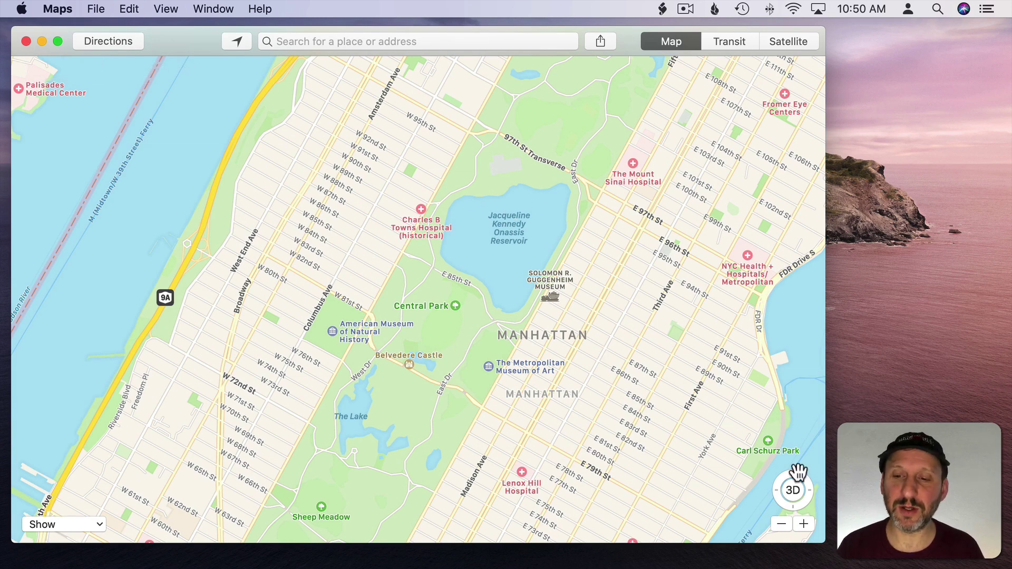
left_click_drag(793, 475, 805, 479)
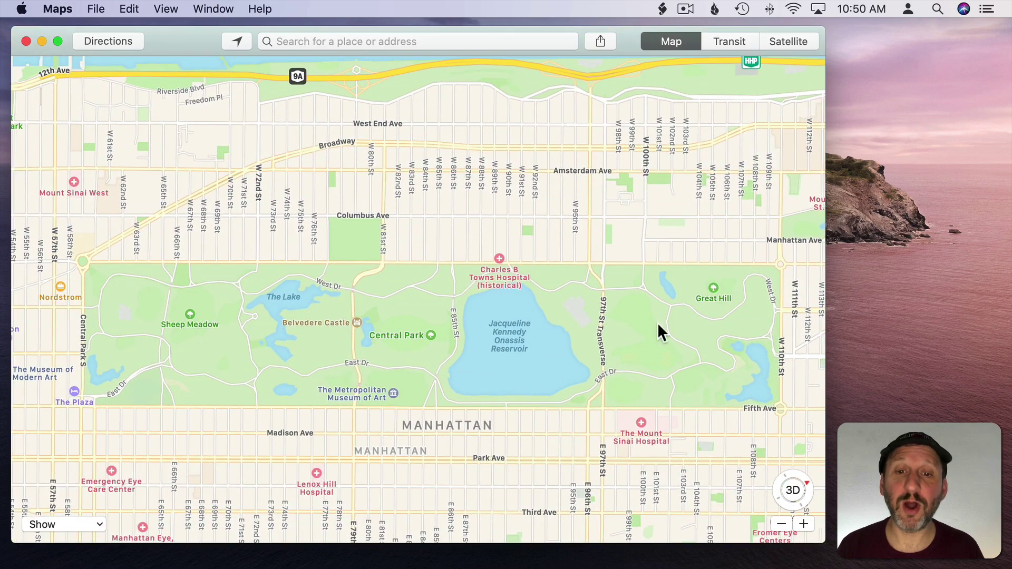
left_click(600, 42)
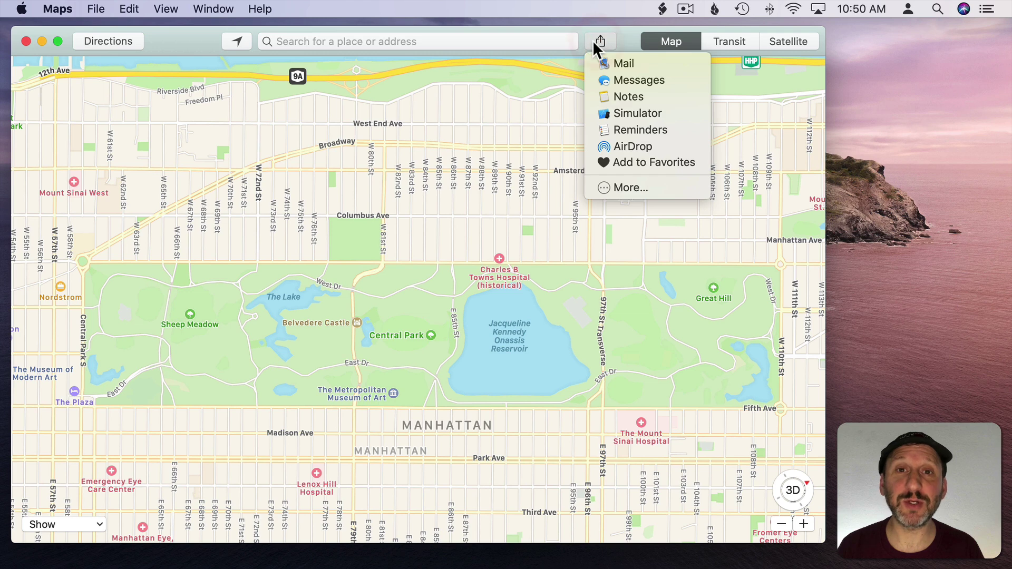
left_click(605, 60)
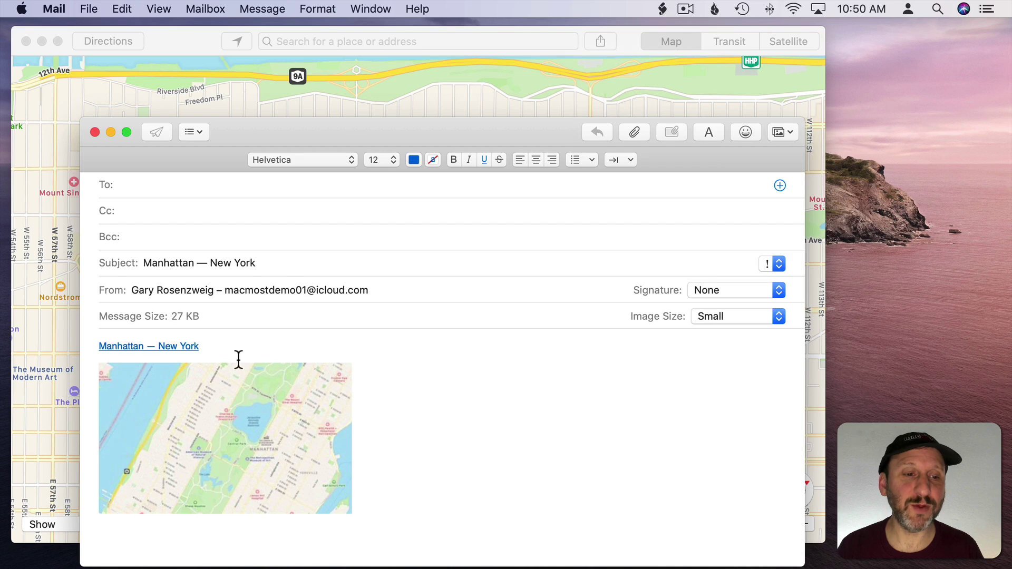
mouse_move(264, 443)
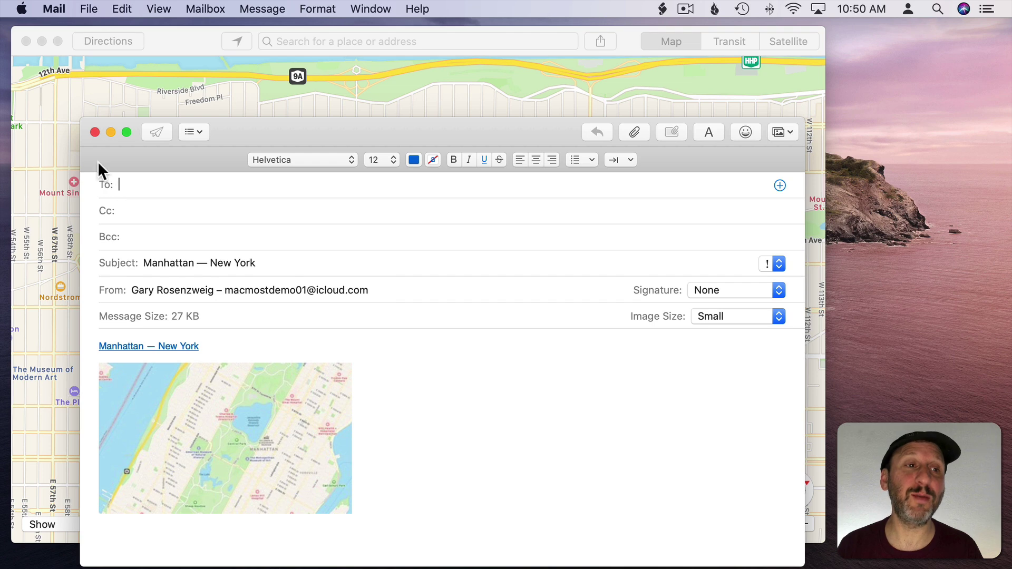
left_click(93, 131)
left_click(387, 249)
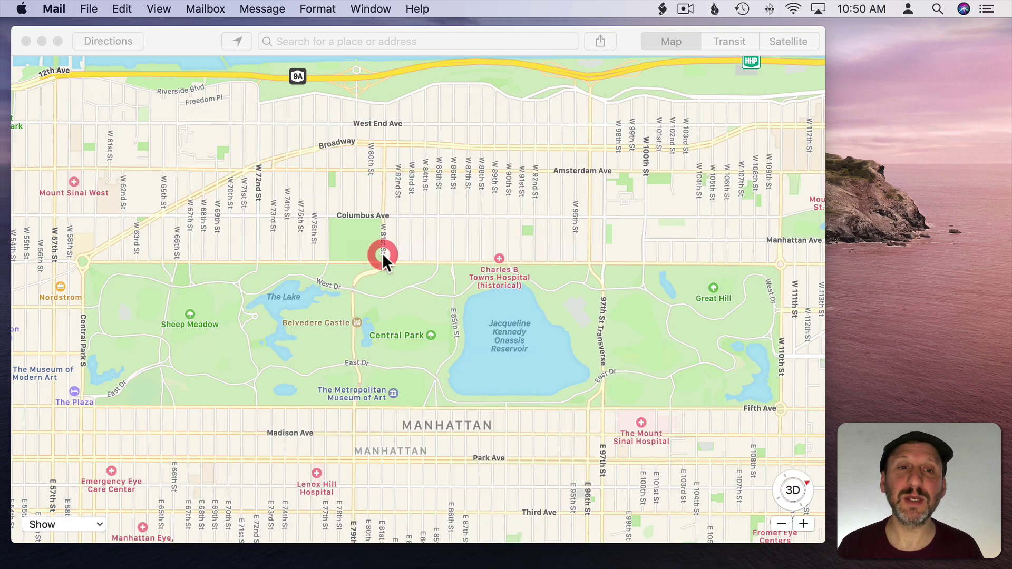
Step: Bring the Maps window forward and check the Share options without using them
left_click(193, 42)
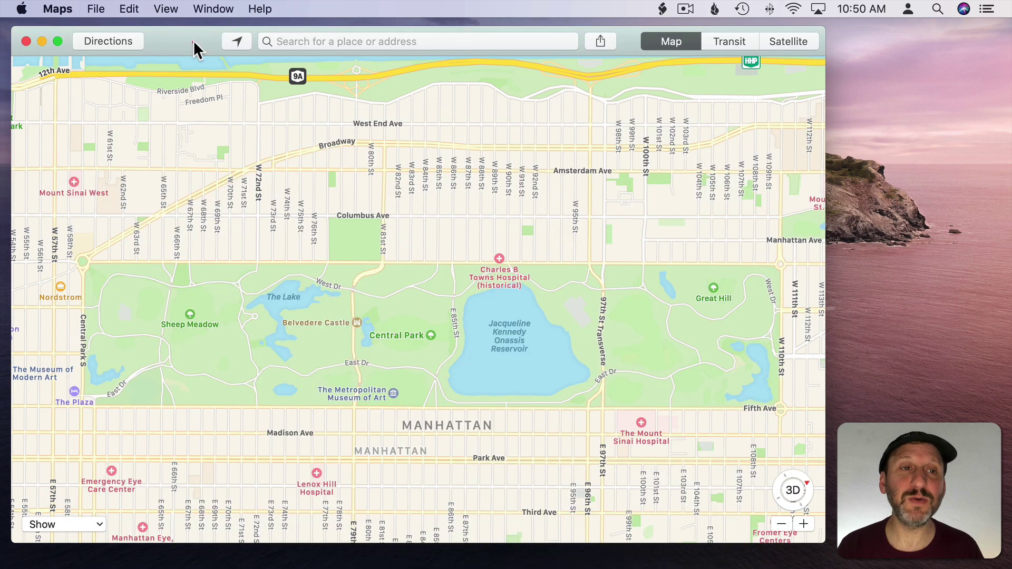
left_click(600, 41)
left_click(601, 42)
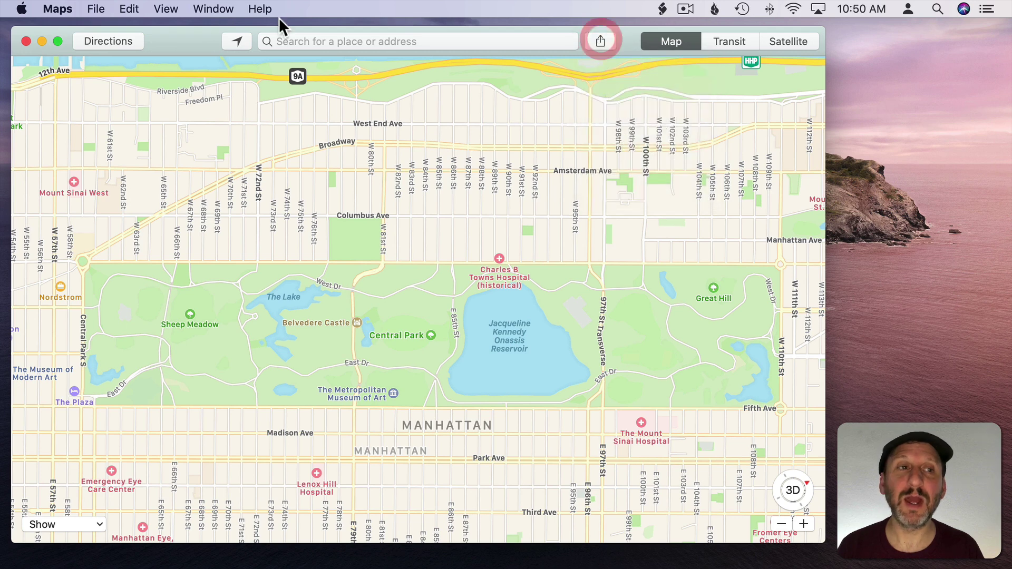
Step: Print the Central Park map in landscape orientation and open the output as a PDF in Preview
left_click(90, 7)
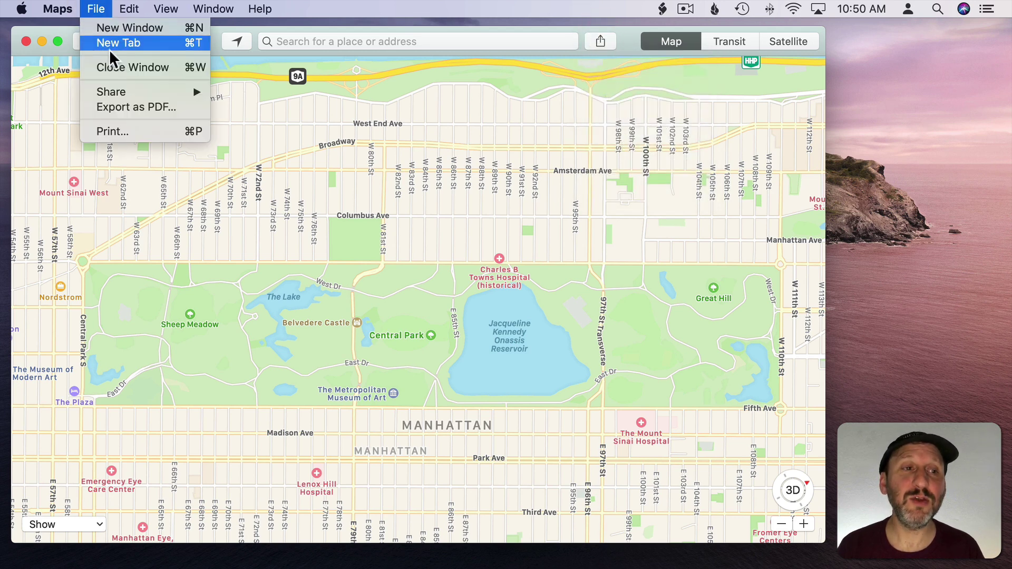
left_click(119, 129)
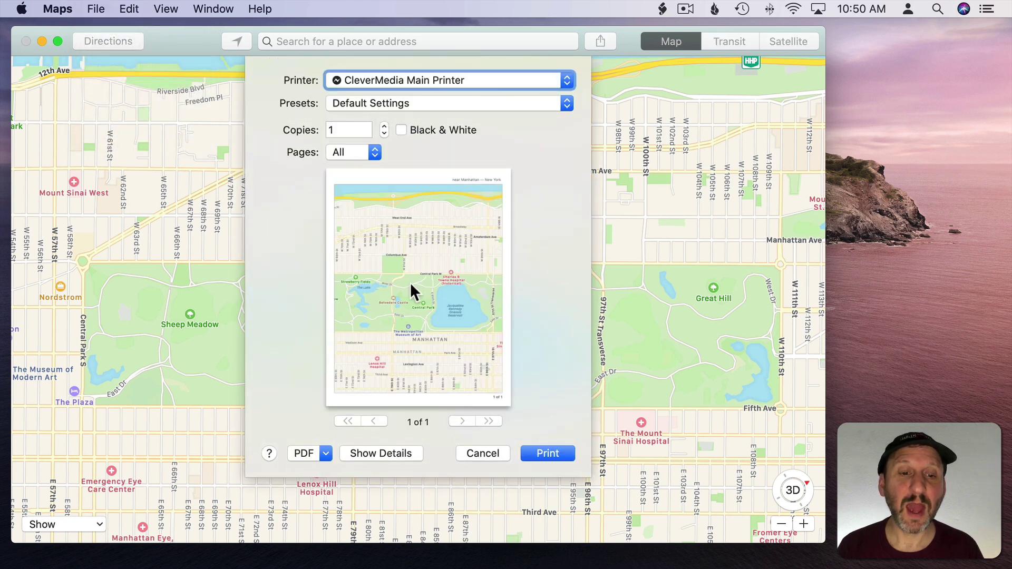
left_click(370, 458)
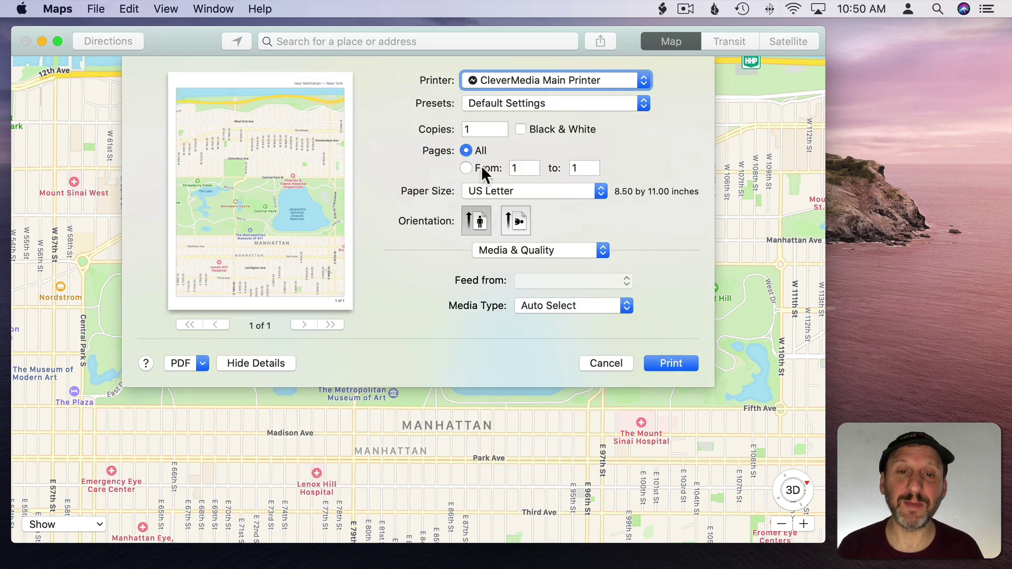
left_click(512, 223)
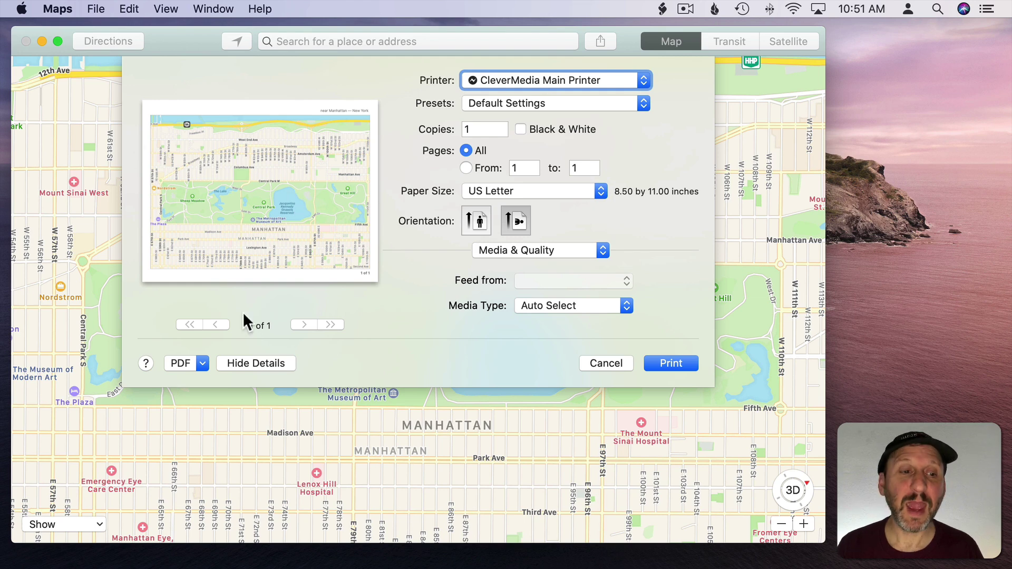
left_click(181, 363)
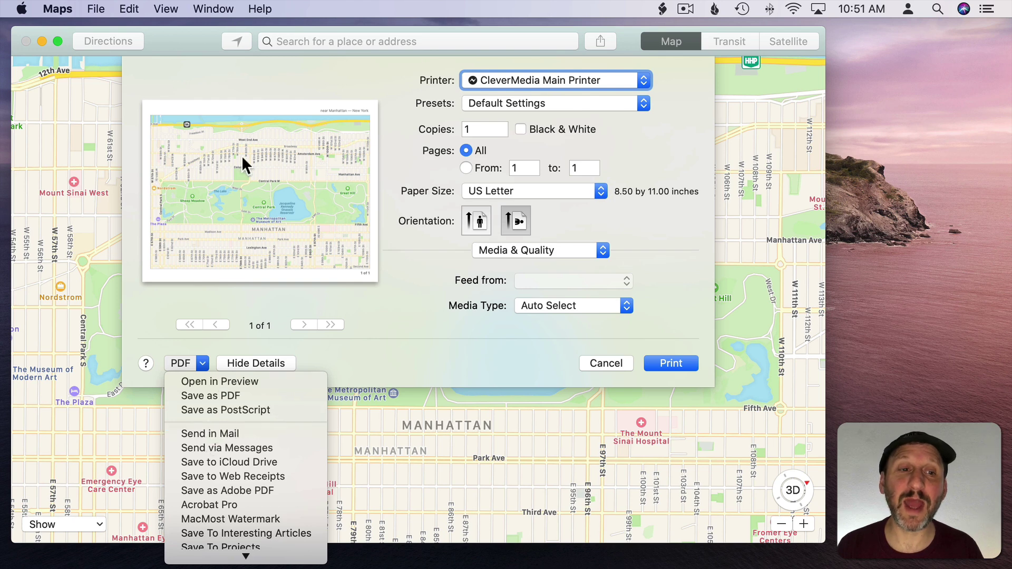
left_click(232, 380)
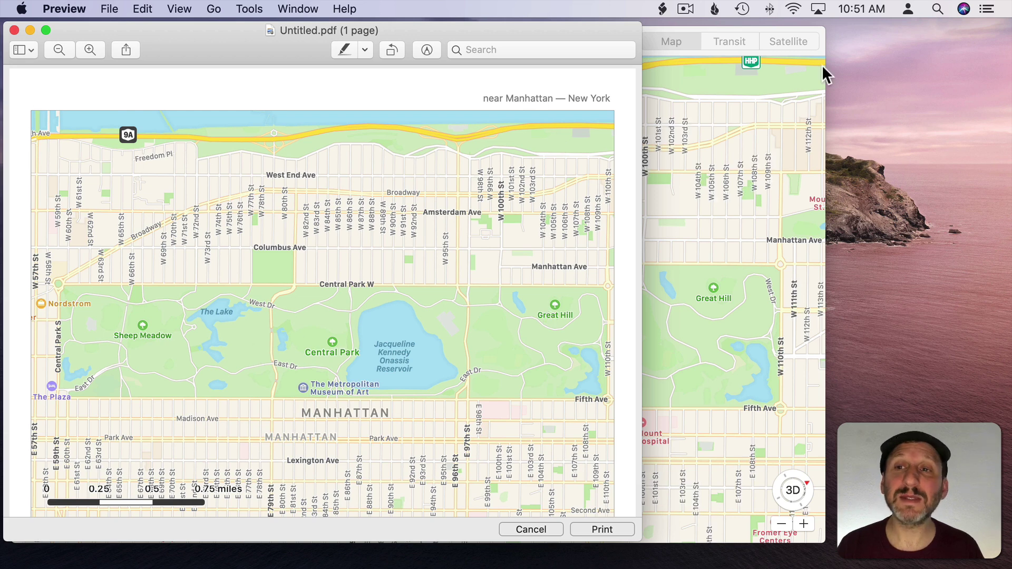
Step: Bring the PDF map to the front in Preview and show the Markup toolbar
left_click(822, 43)
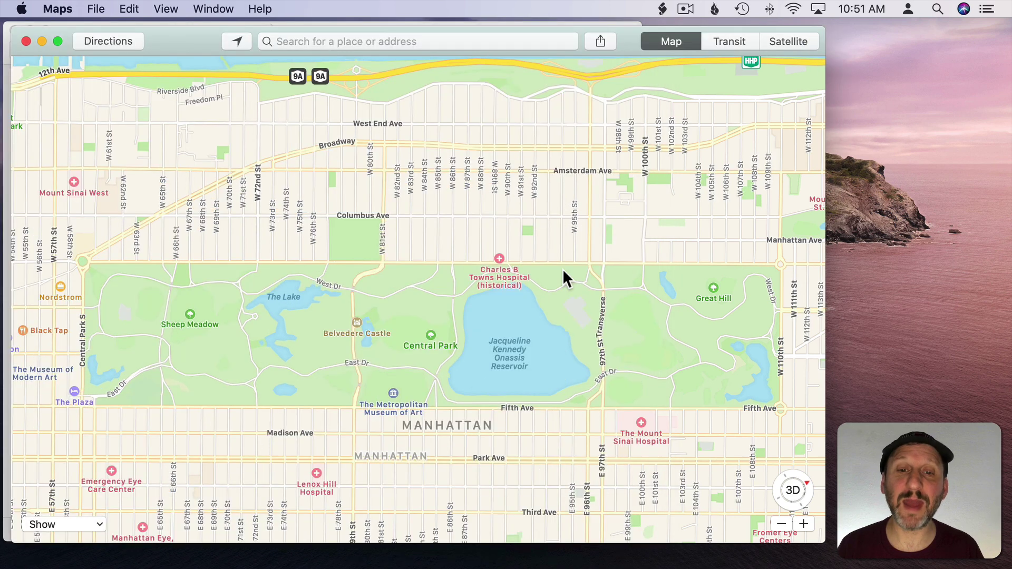
left_click(567, 24)
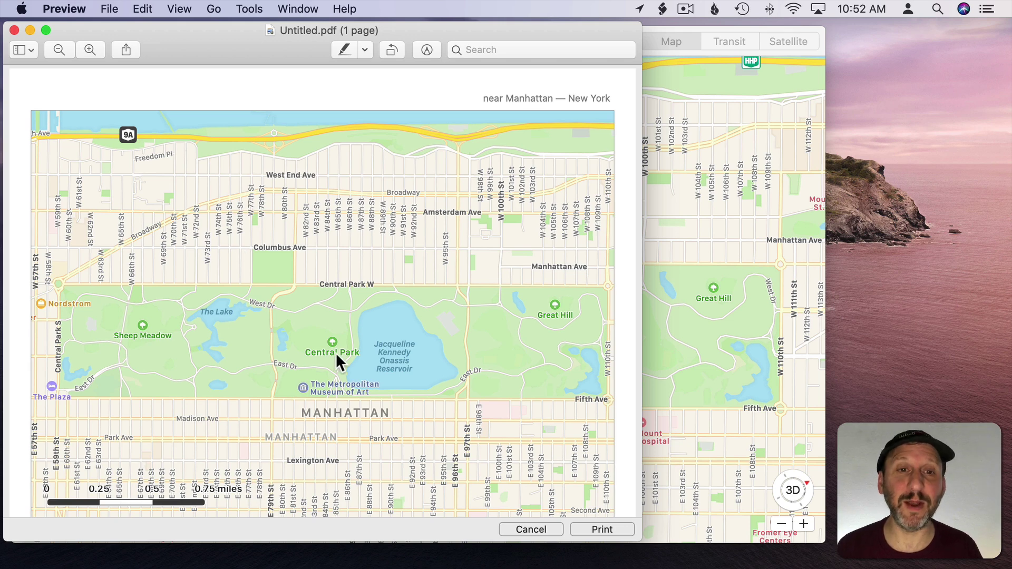
left_click(426, 50)
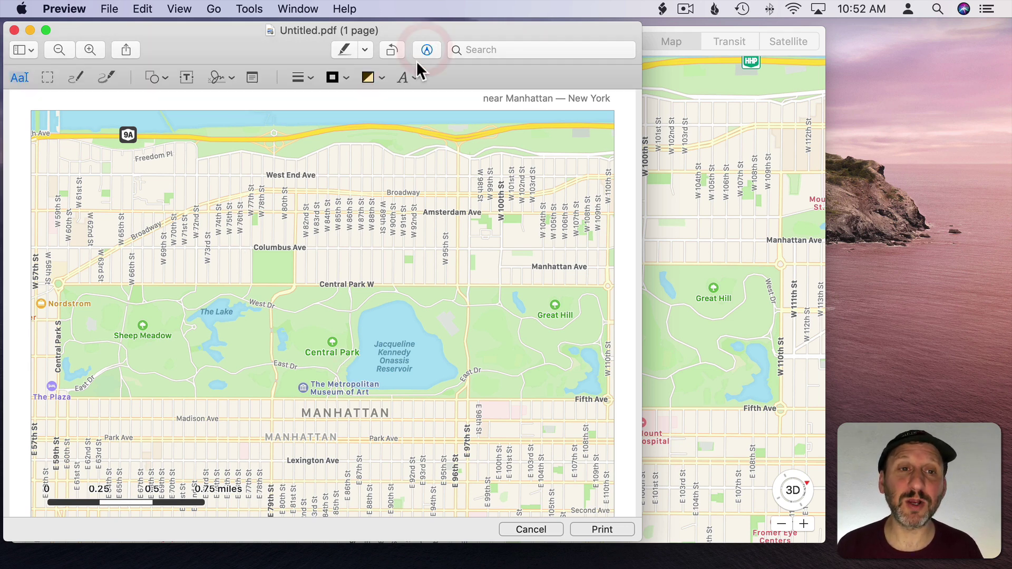
Step: Add a red-outlined oval, shrink it to a small circle and place it on Sheep Meadow
left_click(163, 75)
left_click(143, 153)
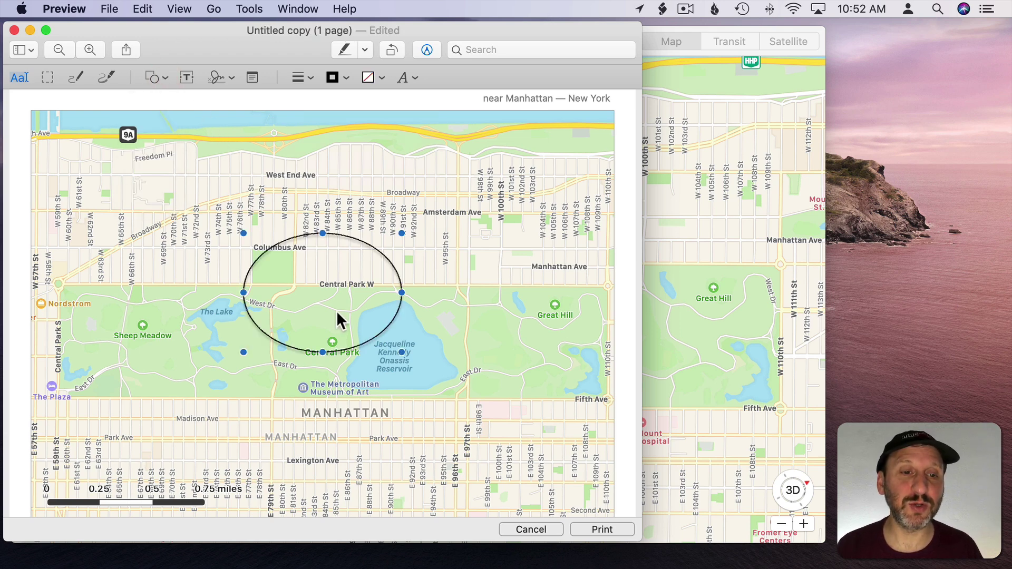
left_click(343, 75)
left_click(268, 111)
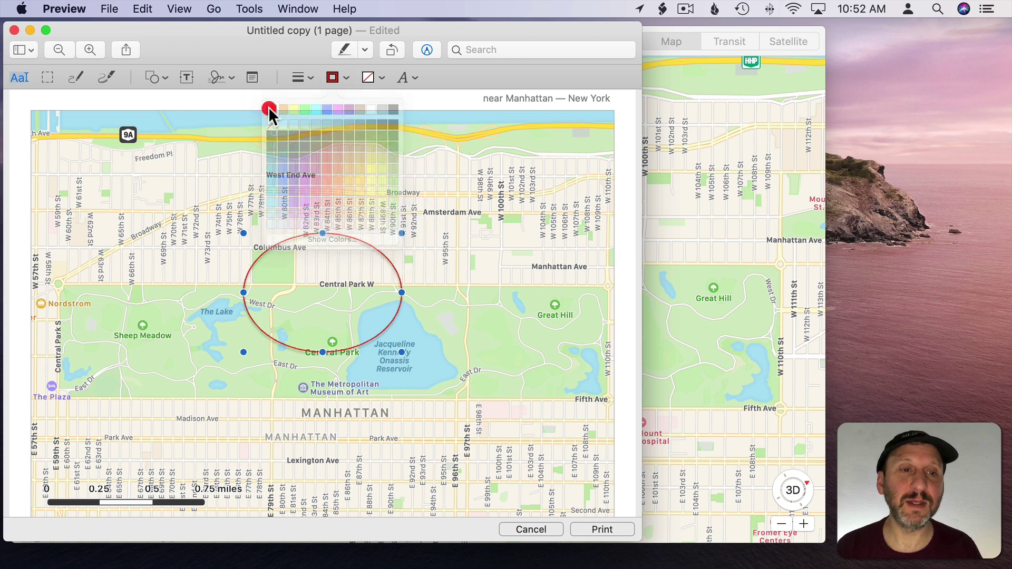
left_click_drag(401, 352, 300, 286)
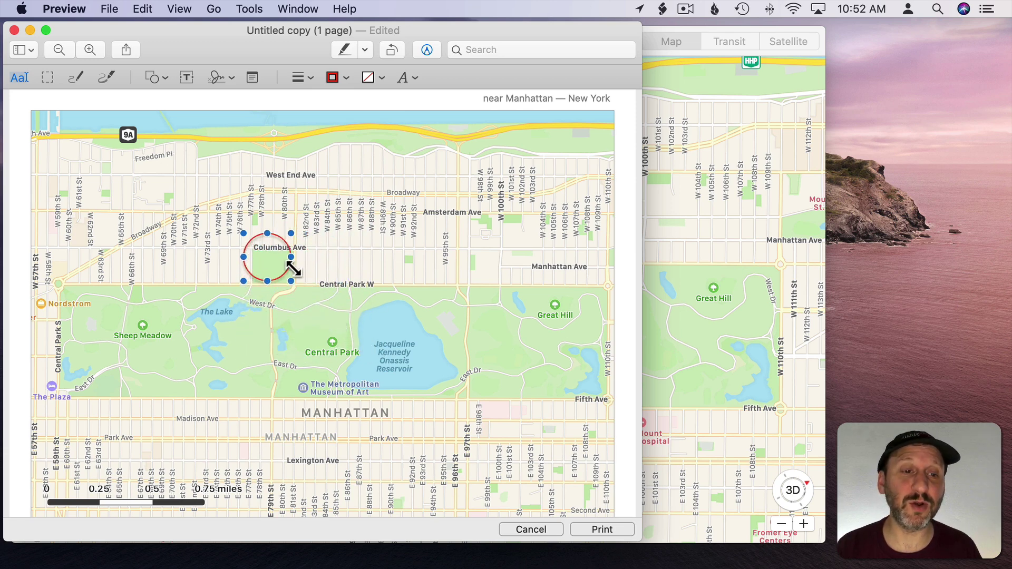
left_click_drag(256, 241, 109, 310)
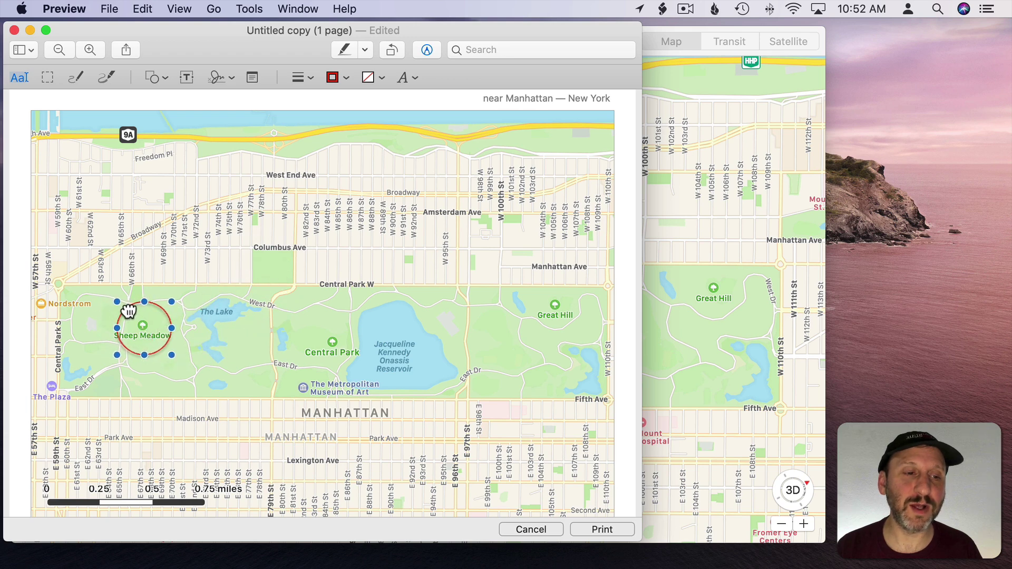
Step: Delete the red circle, try and discard a straight line, then freehand-draw a red loop around the park
key("Delete")
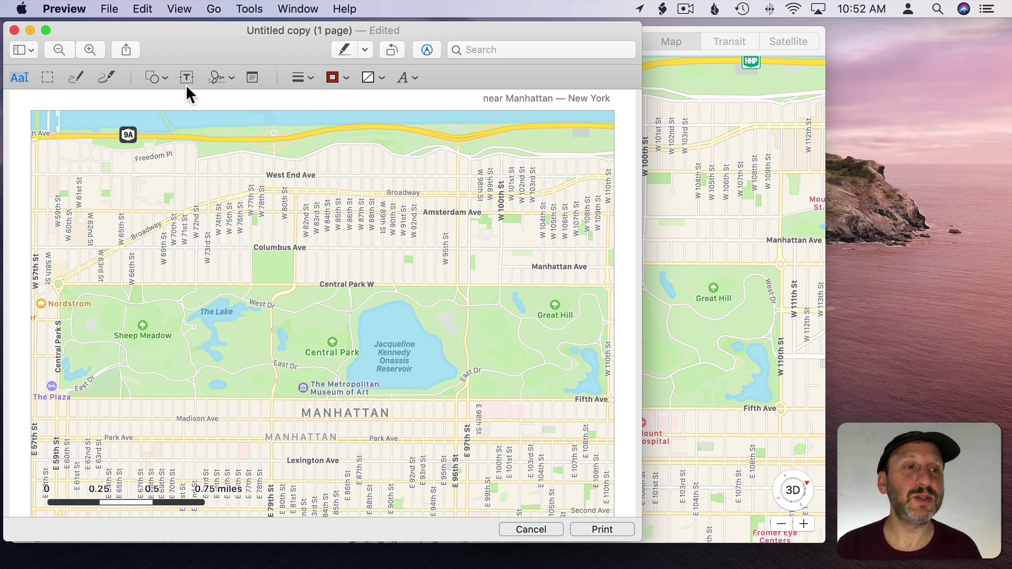
left_click(160, 77)
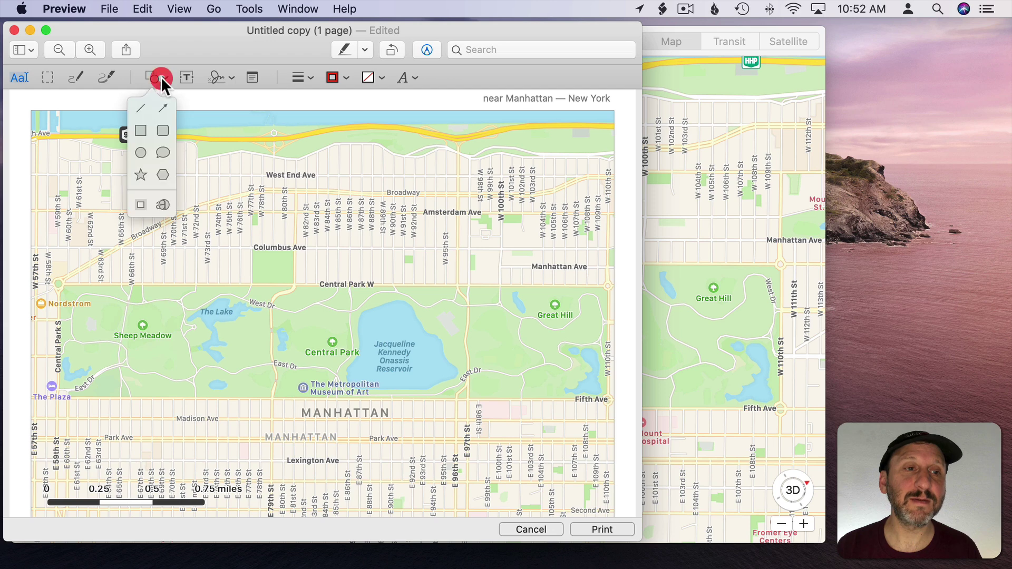
left_click(156, 106)
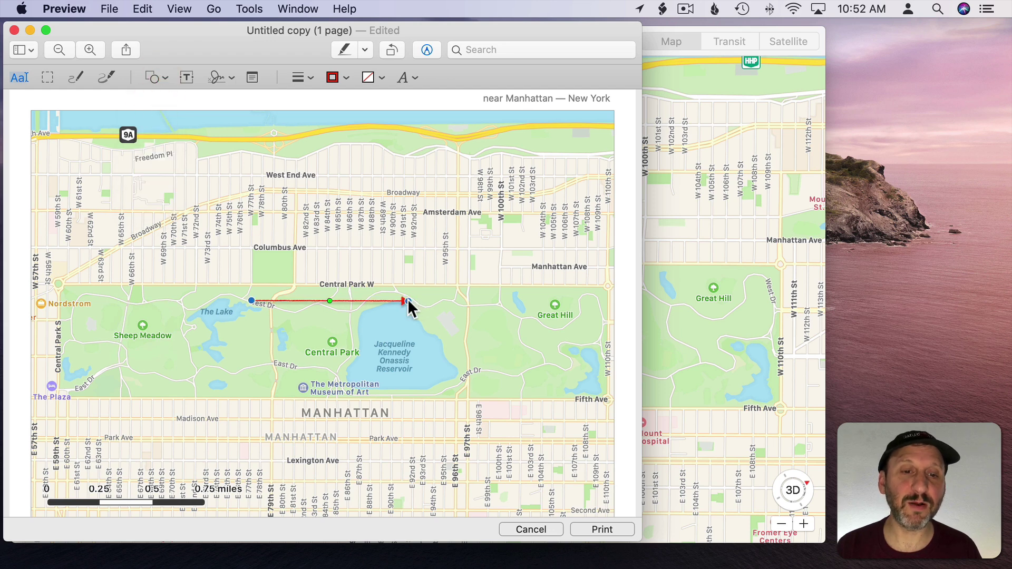
left_click_drag(409, 300, 438, 196)
key("Delete")
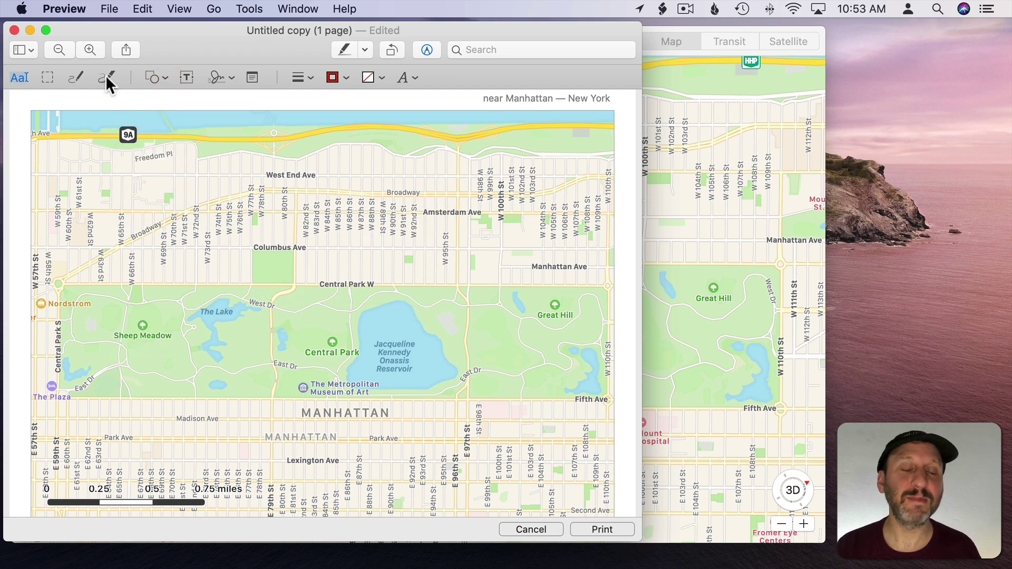
left_click(106, 77)
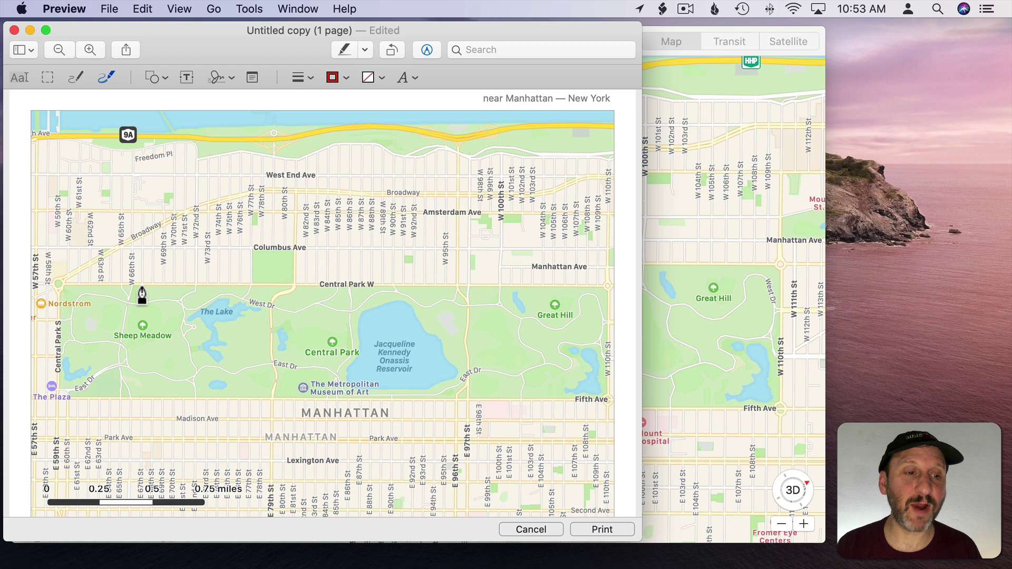
mouse_move(142, 287)
left_mouse_down()
mouse_move(143, 300)
mouse_move(187, 310)
mouse_move(245, 306)
mouse_move(345, 323)
mouse_move(264, 375)
mouse_move(151, 384)
mouse_move(70, 329)
mouse_move(145, 302)
left_mouse_up()
Step: Add a 'Route' text label and move it above the north end of the red loop
left_click(163, 77)
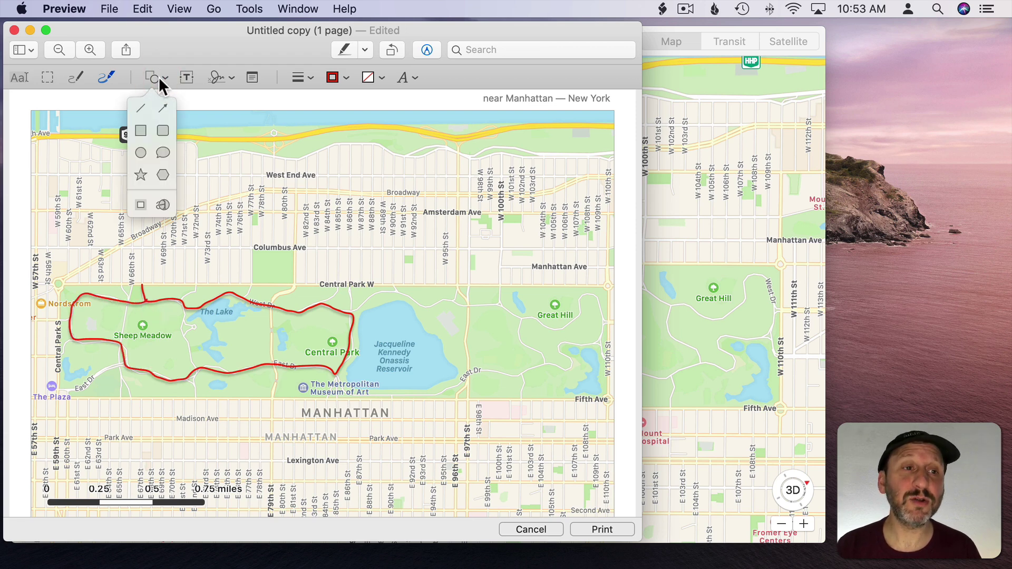
left_click(161, 76)
left_click(187, 76)
type("Rou")
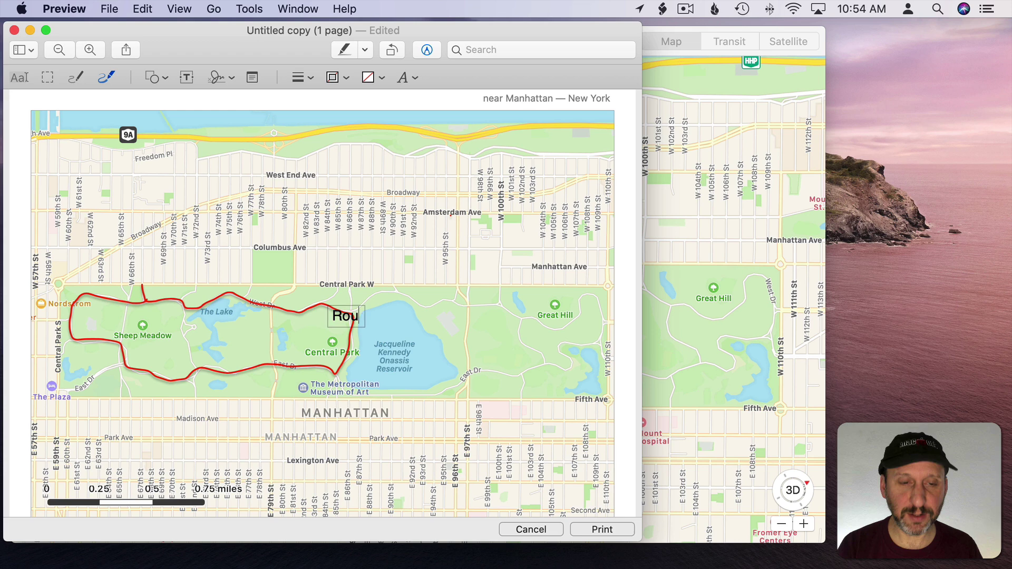
type("te")
left_click_drag(348, 316, 136, 271)
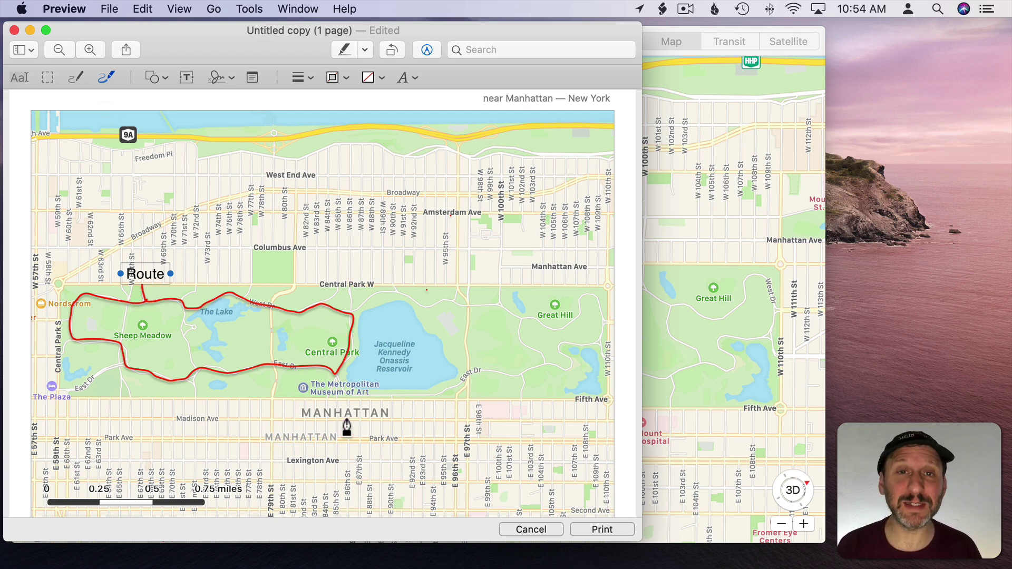
Step: Add a second text box beside the reservoir and select its placeholder word 'Text' for replacement
left_click(185, 77)
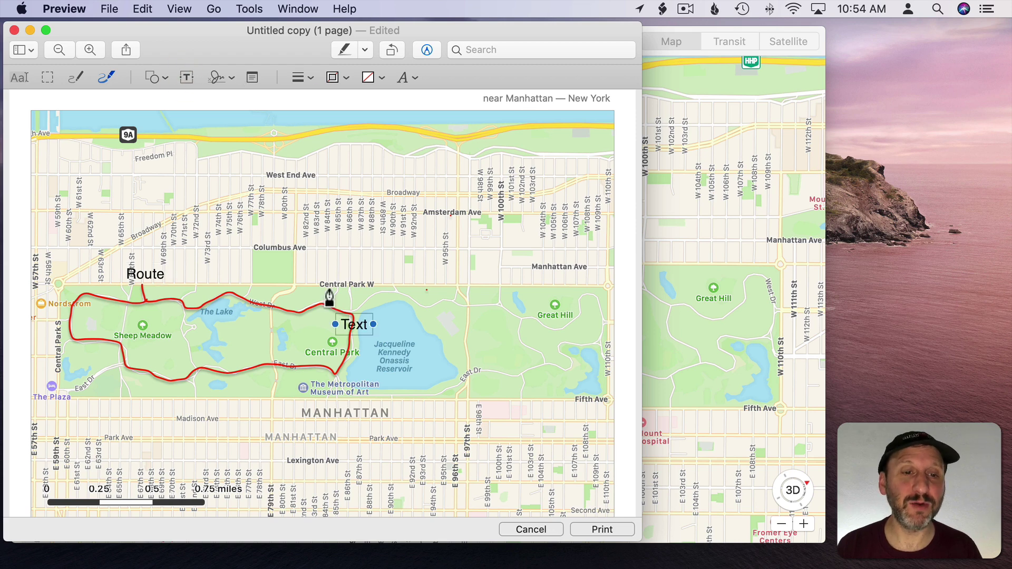
double_click(358, 324)
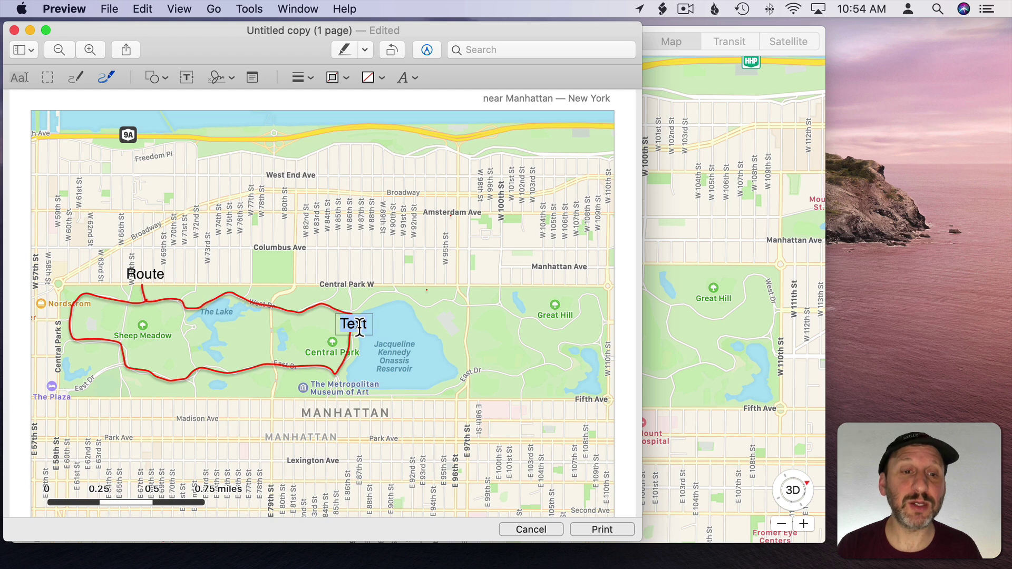
key("ctrl+super+space")
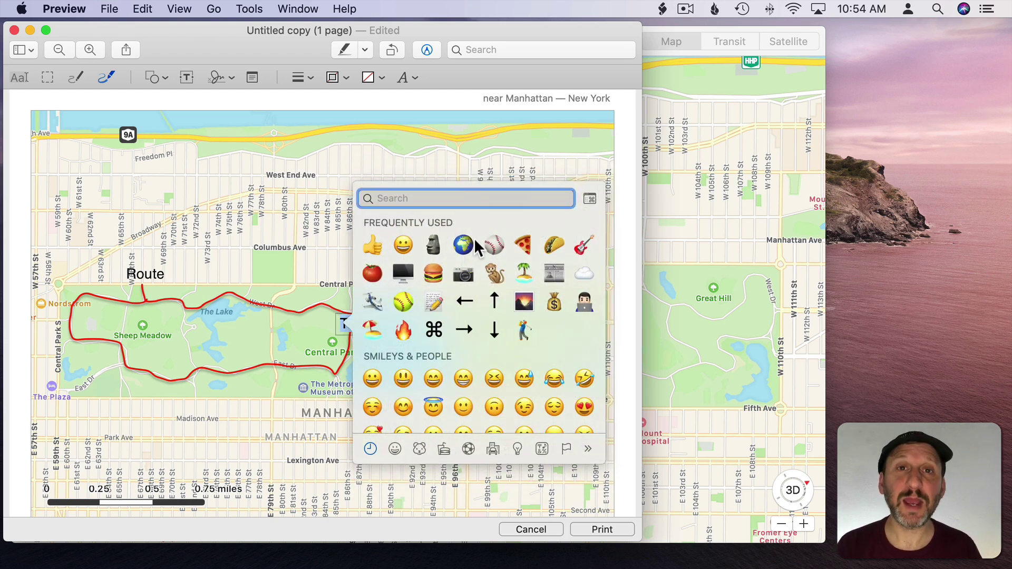
Step: Search 'run' in the Character Viewer and insert a skin-toned runner emoji in place of the placeholder
type("run")
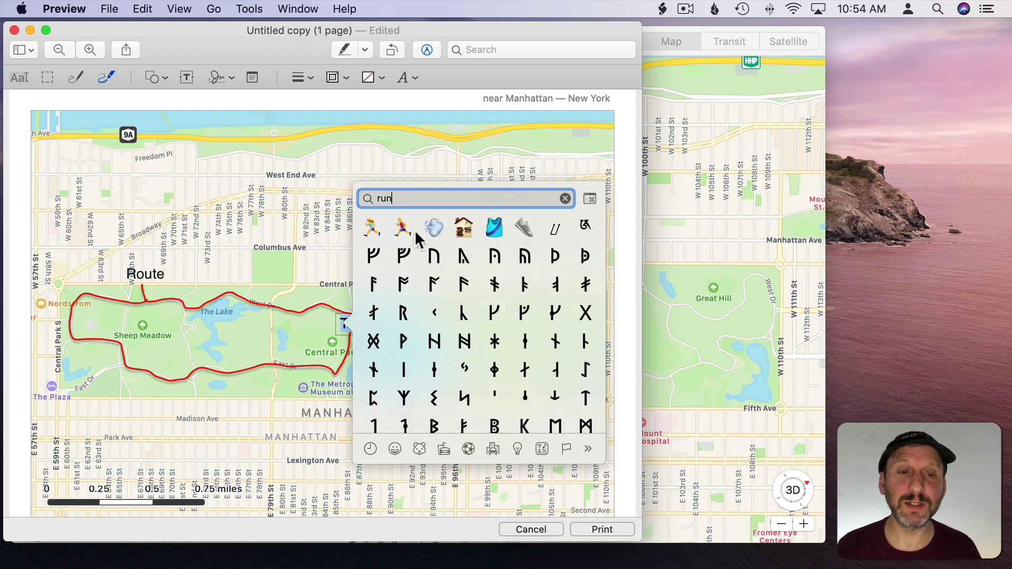
left_click_drag(403, 223, 404, 263)
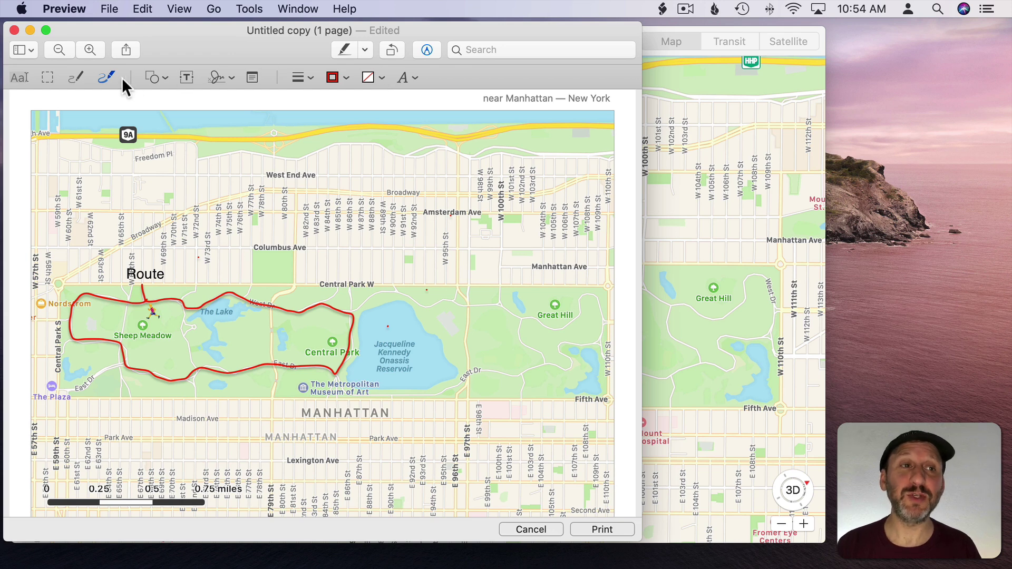
Step: Start a save and cancel it, then share the annotated map through Mail
left_click(103, 9)
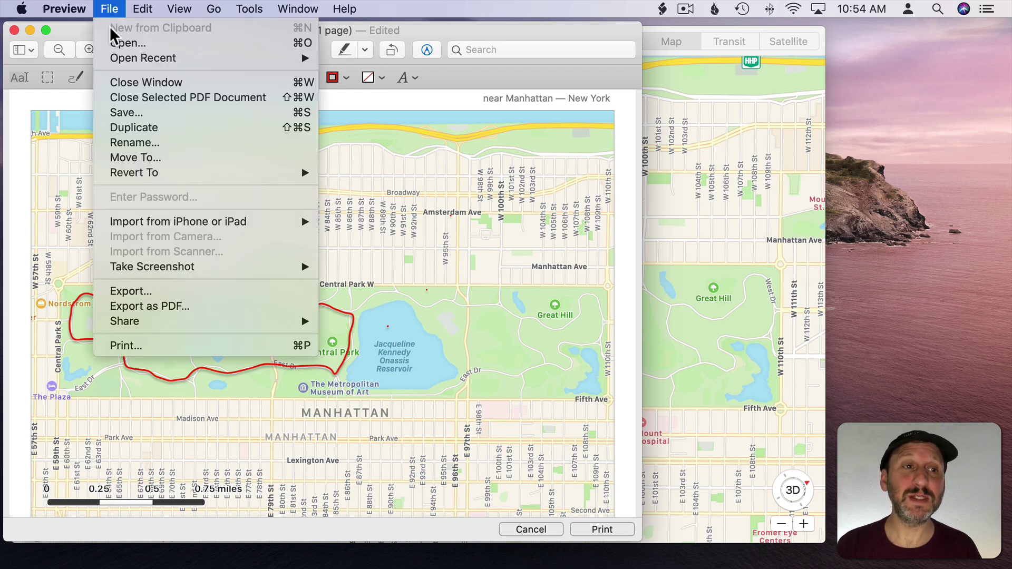
left_click(125, 109)
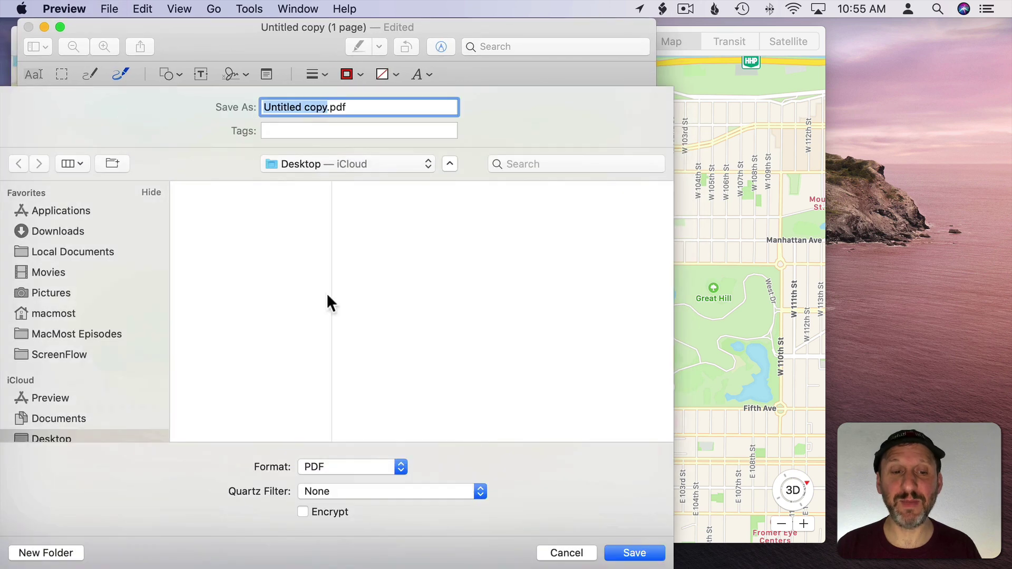
left_click(568, 551)
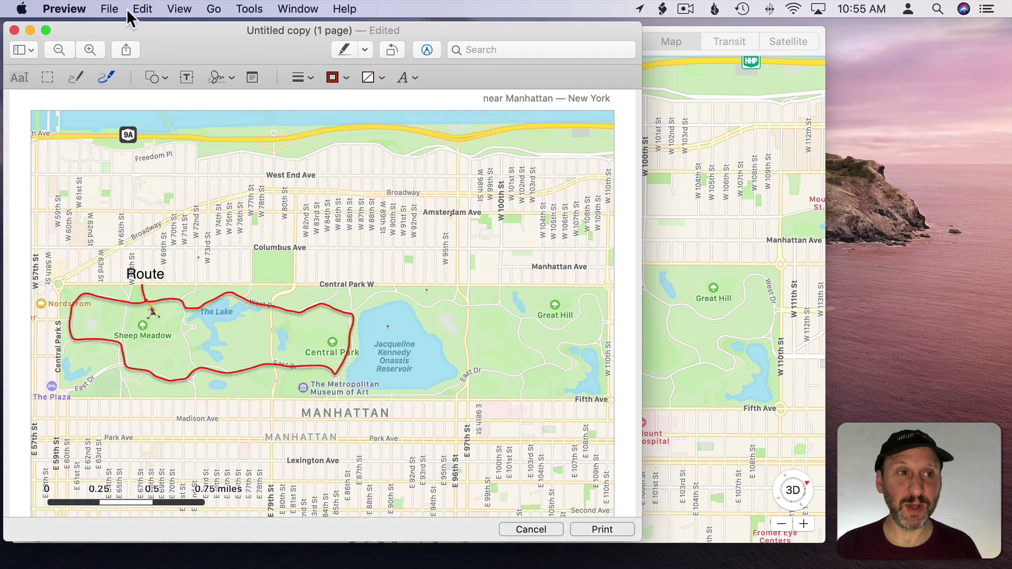
left_click(125, 49)
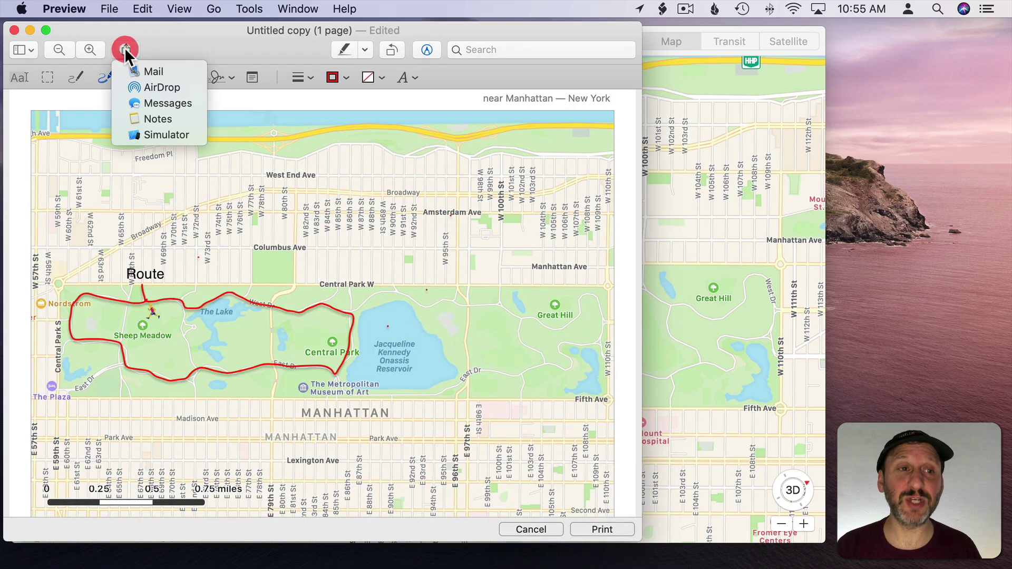
left_click(145, 74)
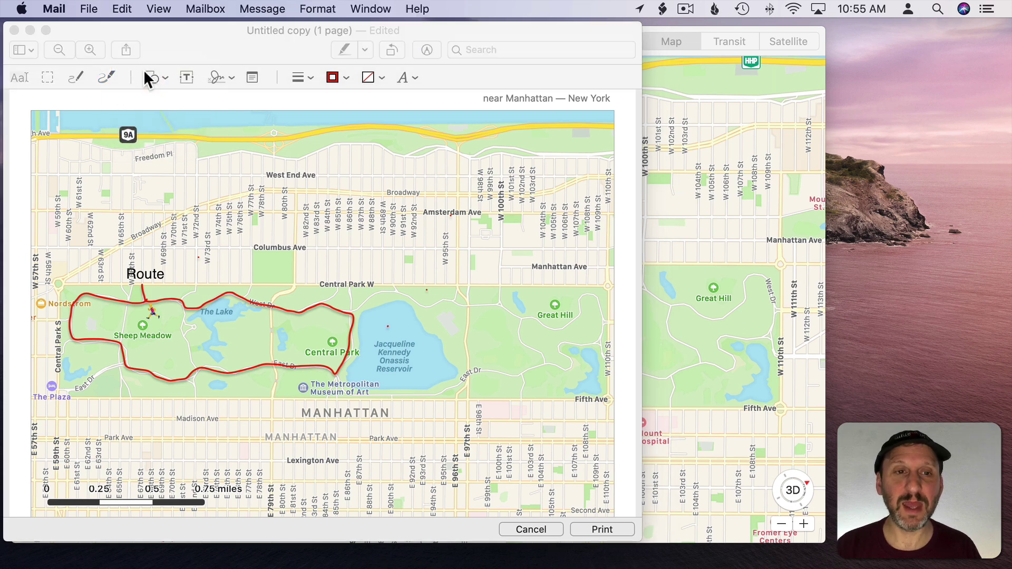
scroll(341, 438, "down", 5)
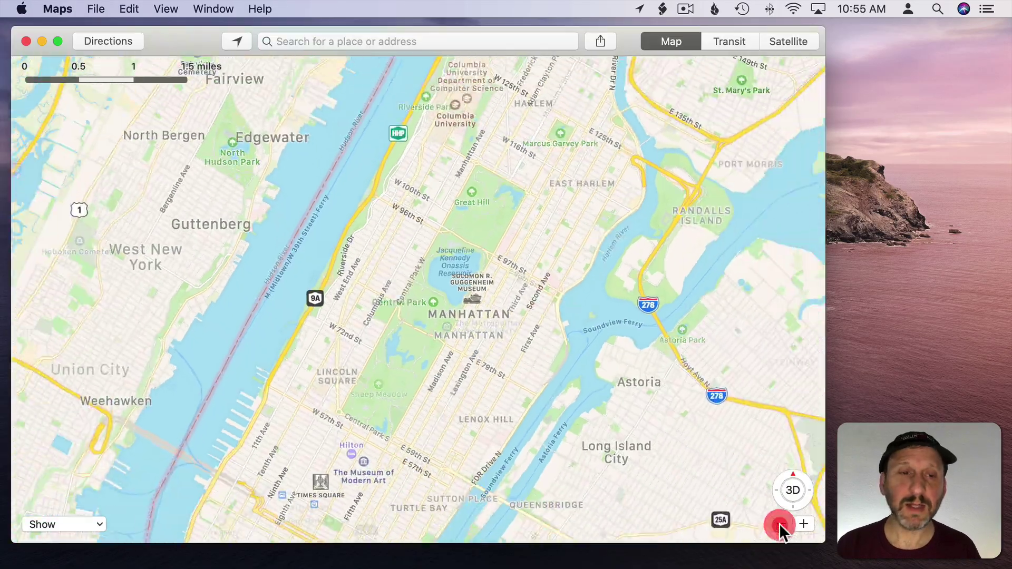
Step: Zoom out from Manhattan and frame the continental United States from Seattle to Miami
left_click_drag(779, 523, 779, 524)
left_click_drag(400, 416, 544, 413)
left_click(804, 523)
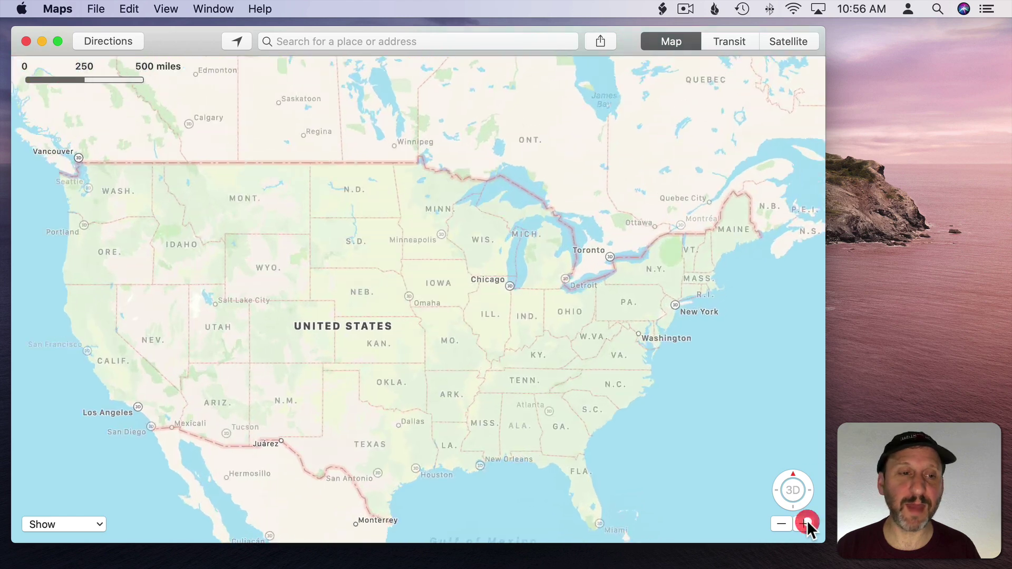
double_click(604, 378)
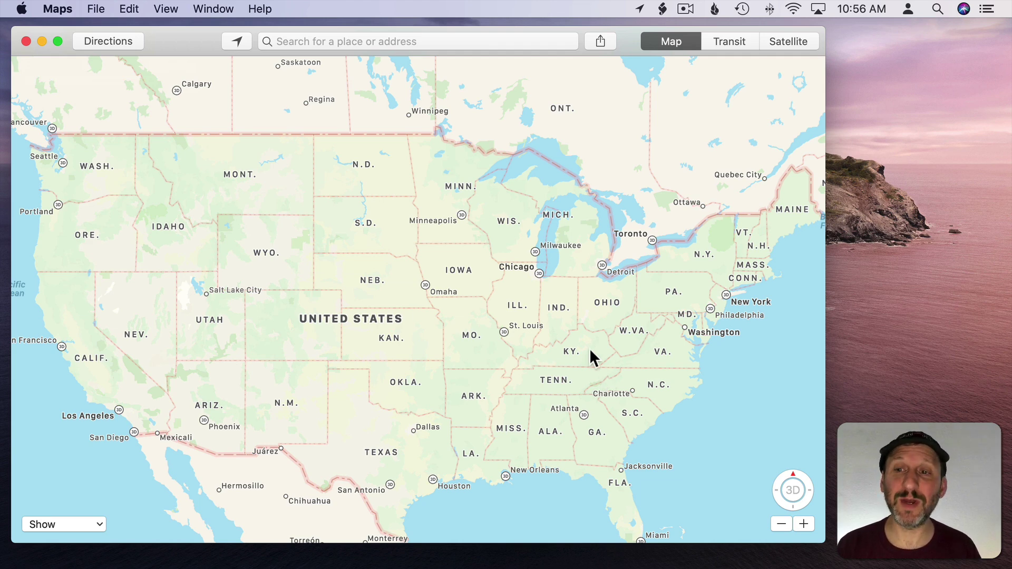
left_click_drag(388, 274, 388, 242)
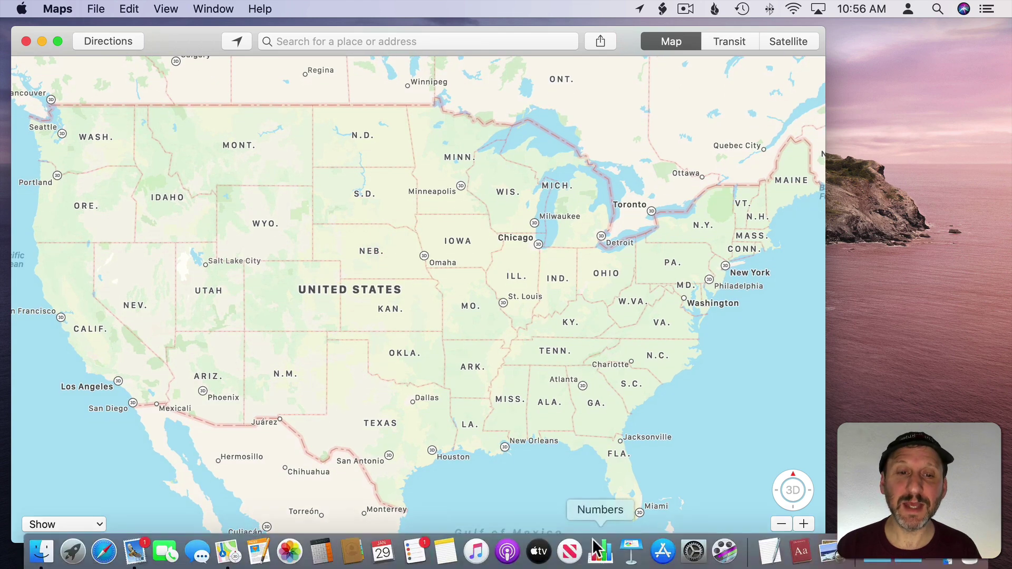
Step: Launch Pages and start a Blank Landscape document
mouse_move(446, 560)
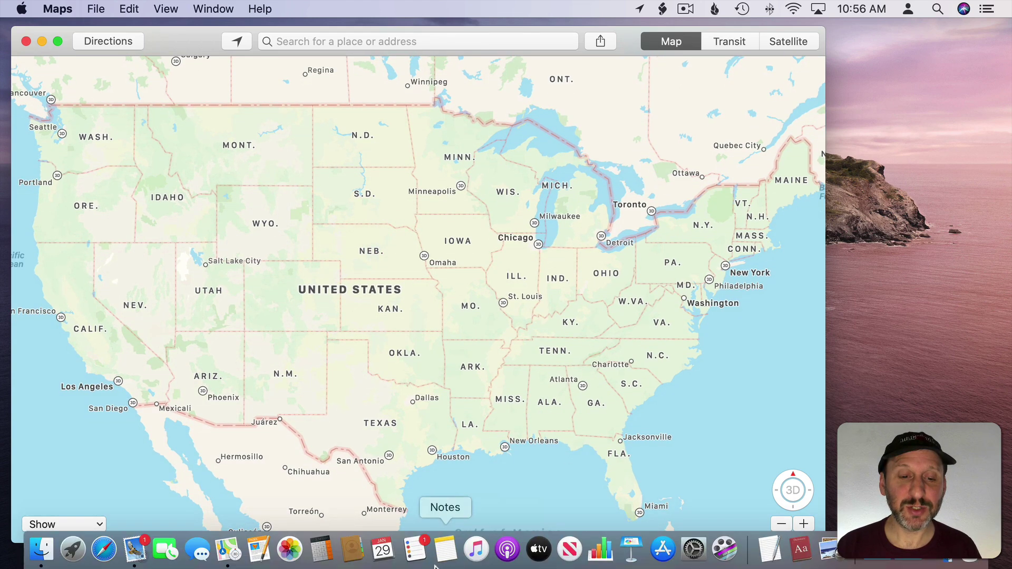
left_click(259, 549)
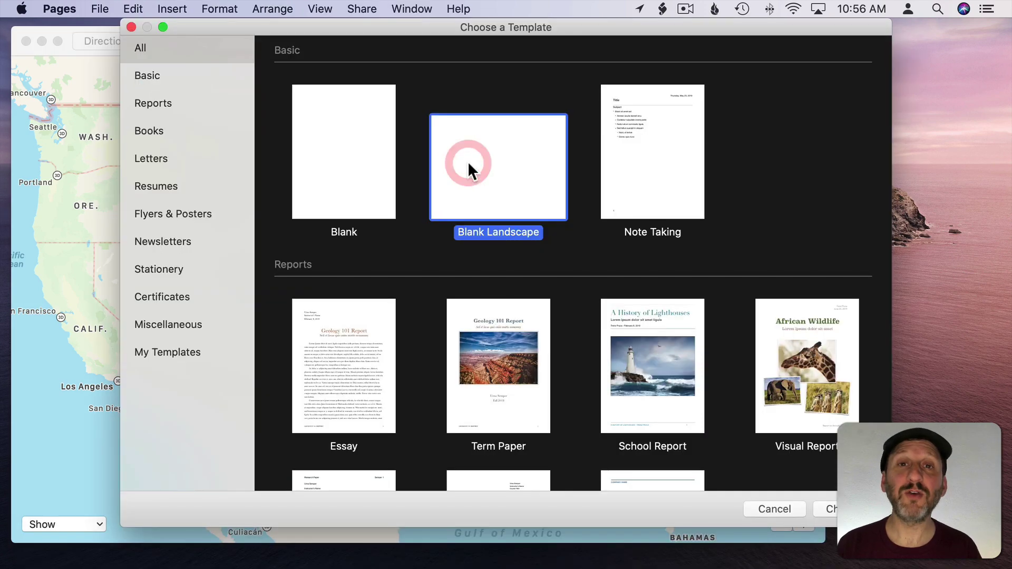
double_click(467, 165)
Step: Copy the United States map from Maps and paste it into the Pages document
key("super+Tab")
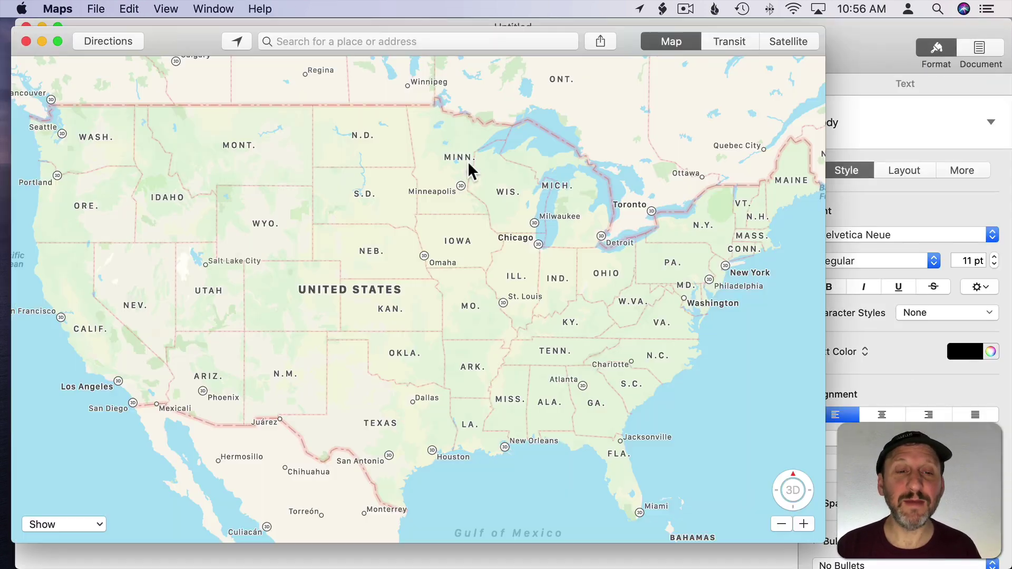
left_click(128, 8)
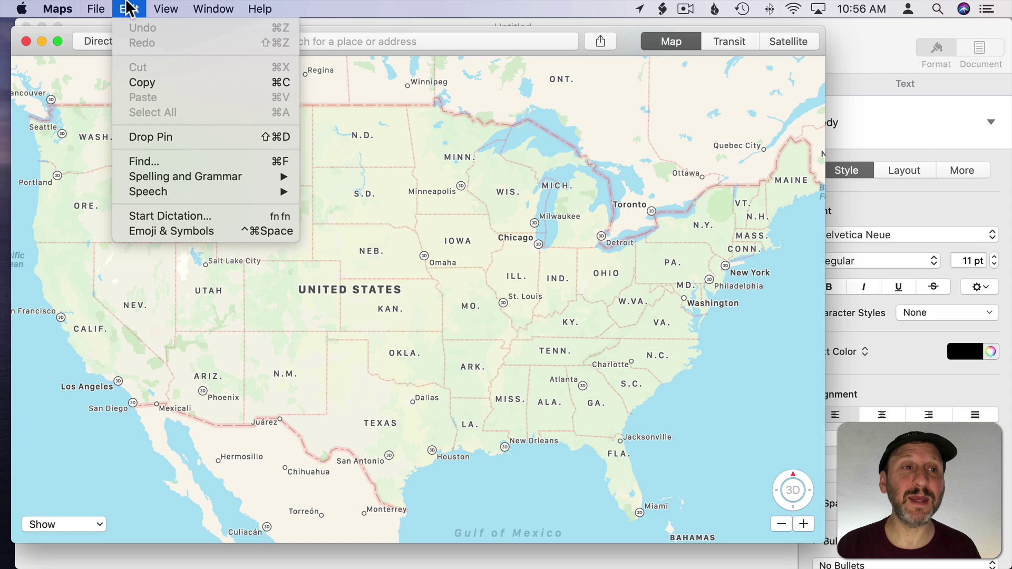
left_click(137, 85)
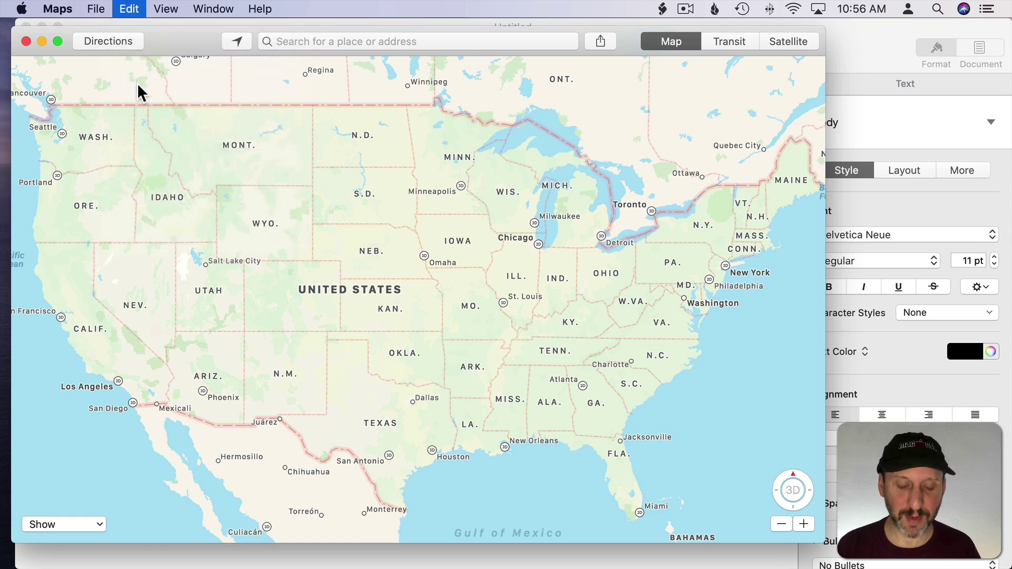
key("super+Tab")
key("super+v")
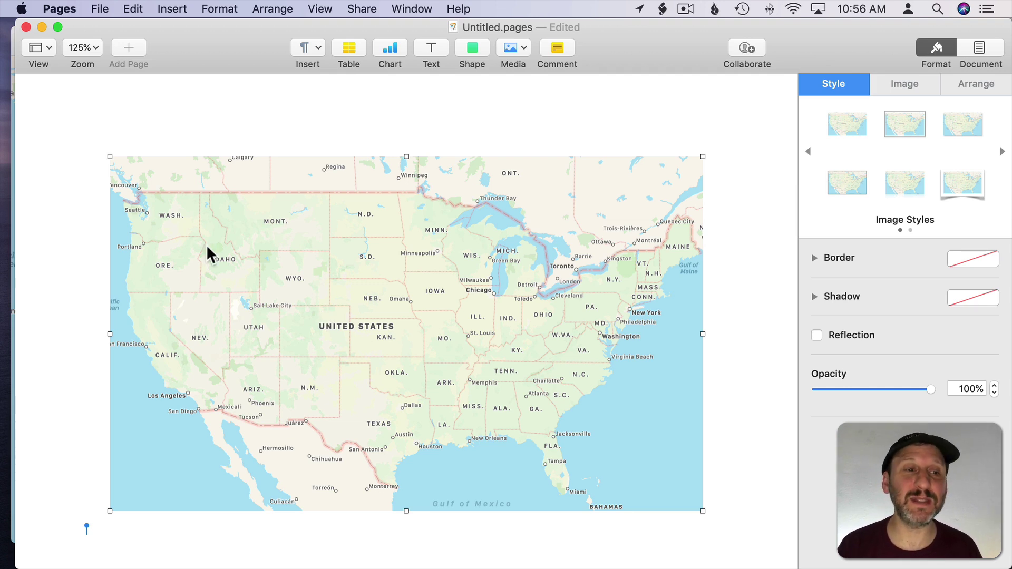
Step: Drag the map image's left mask edge rightward so only the eastern states remain
double_click(408, 307)
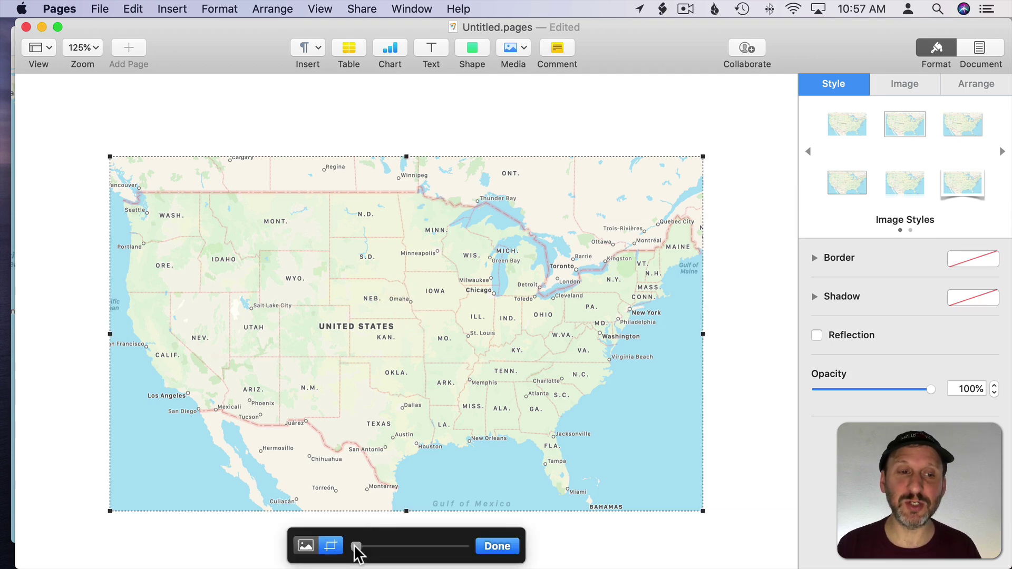
mouse_move(358, 551)
left_mouse_down()
mouse_move(409, 552)
mouse_move(340, 556)
left_mouse_up()
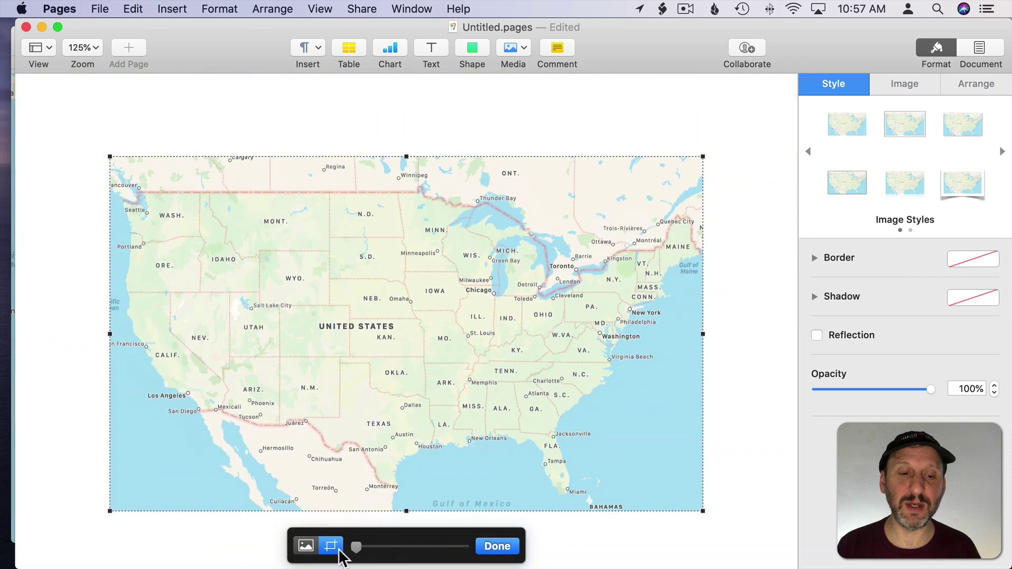
left_click_drag(109, 333, 483, 333)
left_click(486, 545)
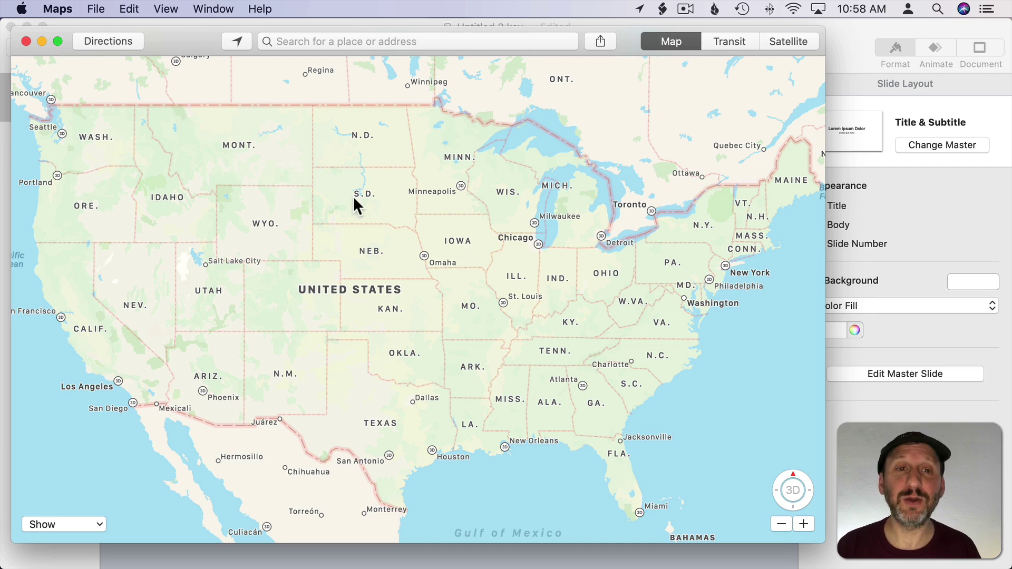
Step: Paste the copied US map onto the Keynote slide and enlarge it past the slide edges
key("super+c")
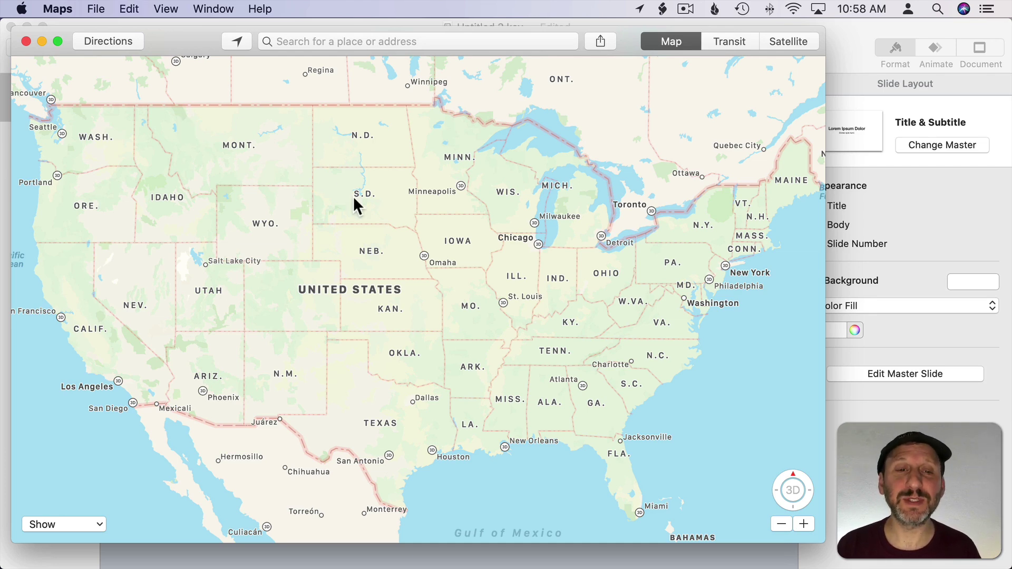
key("super+Tab")
key("super+v")
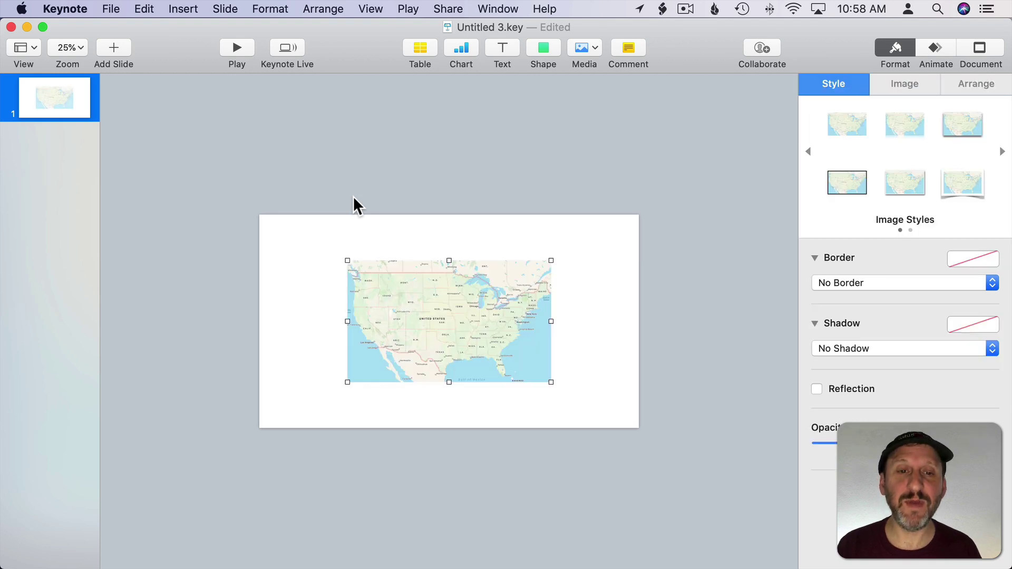
left_click_drag(345, 257, 244, 224)
left_click_drag(552, 382, 678, 457)
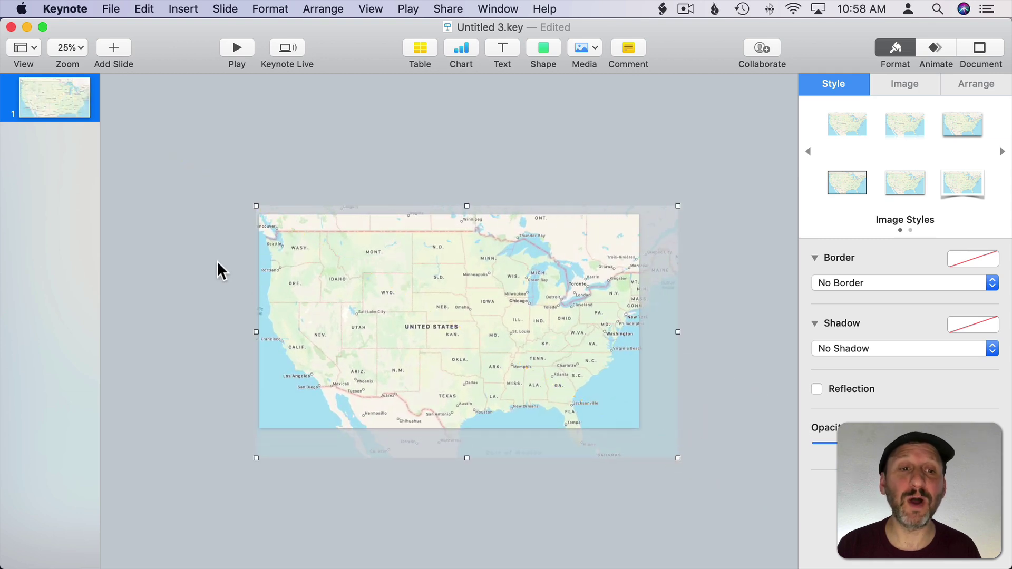
left_click(189, 243)
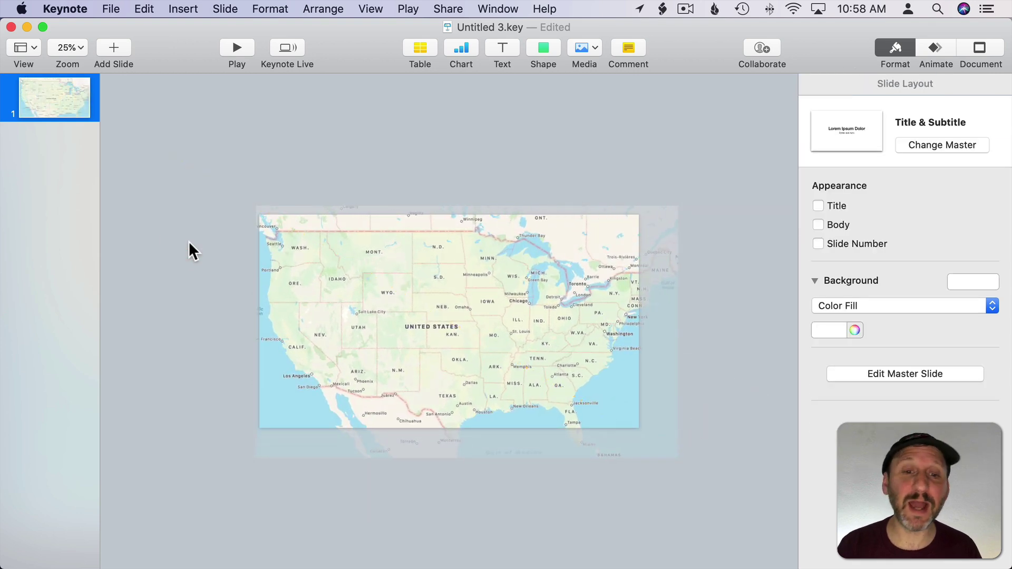
key("super+Tab")
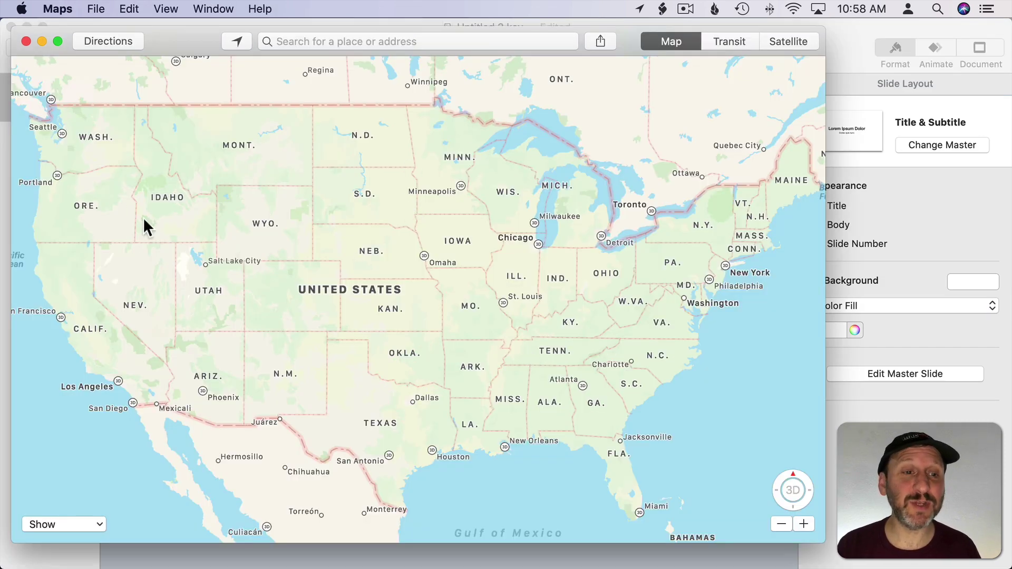
Step: Switch to satellite imagery and zoom in, panning west toward the mountains
left_click(780, 43)
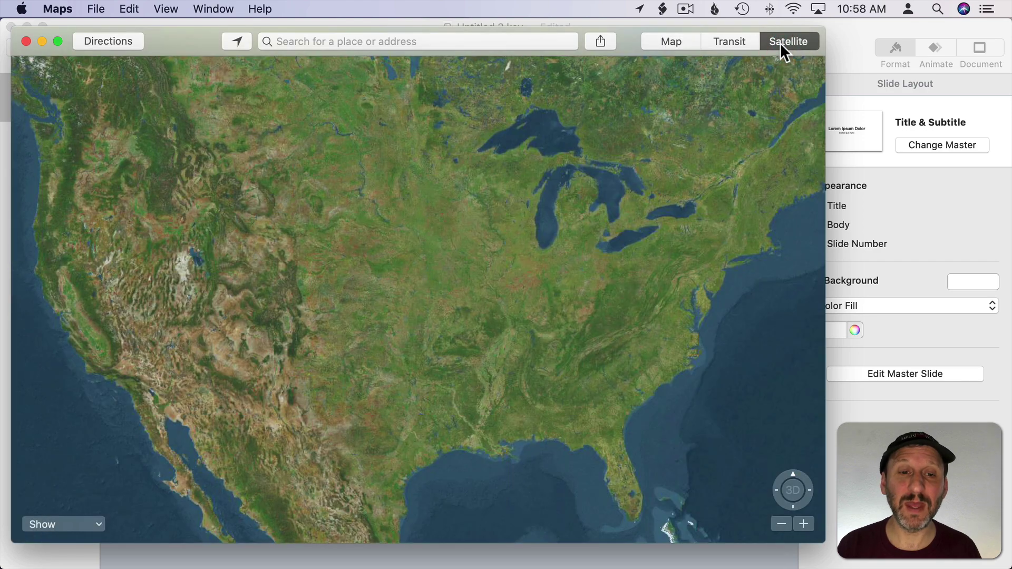
left_click(803, 524)
left_click(803, 524)
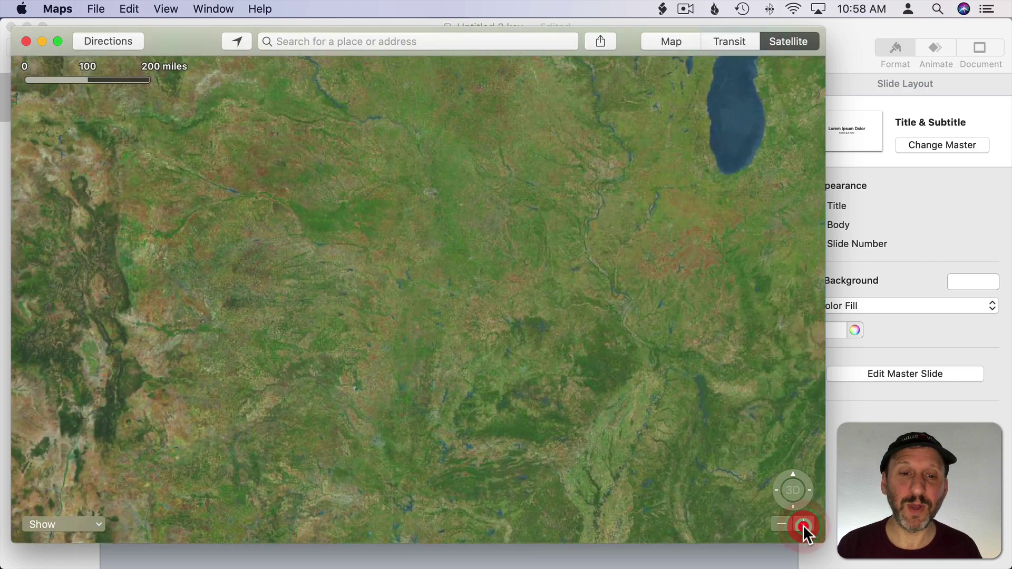
left_click(803, 524)
left_click(803, 524)
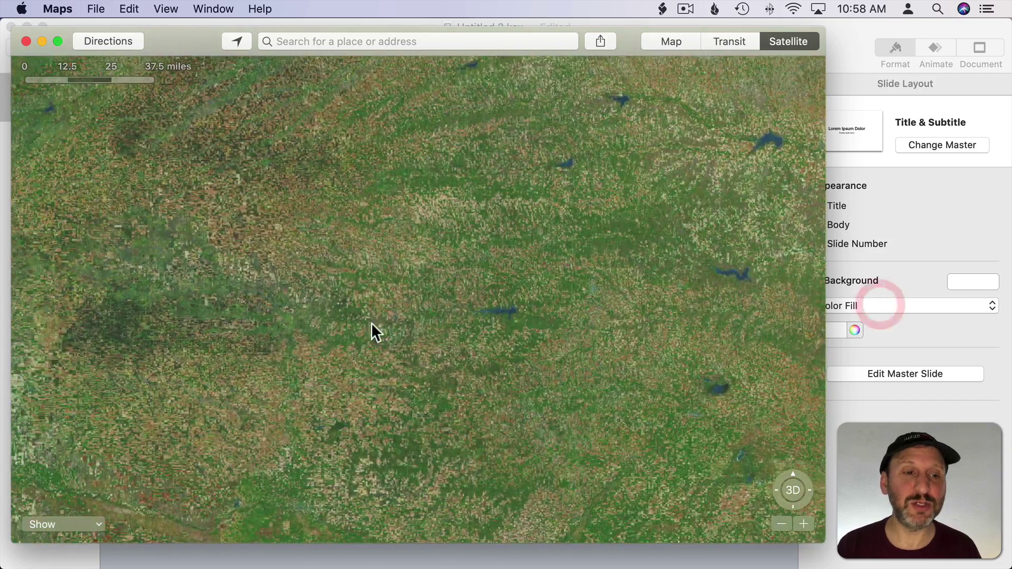
left_click(570, 331)
left_click_drag(374, 339, 694, 362)
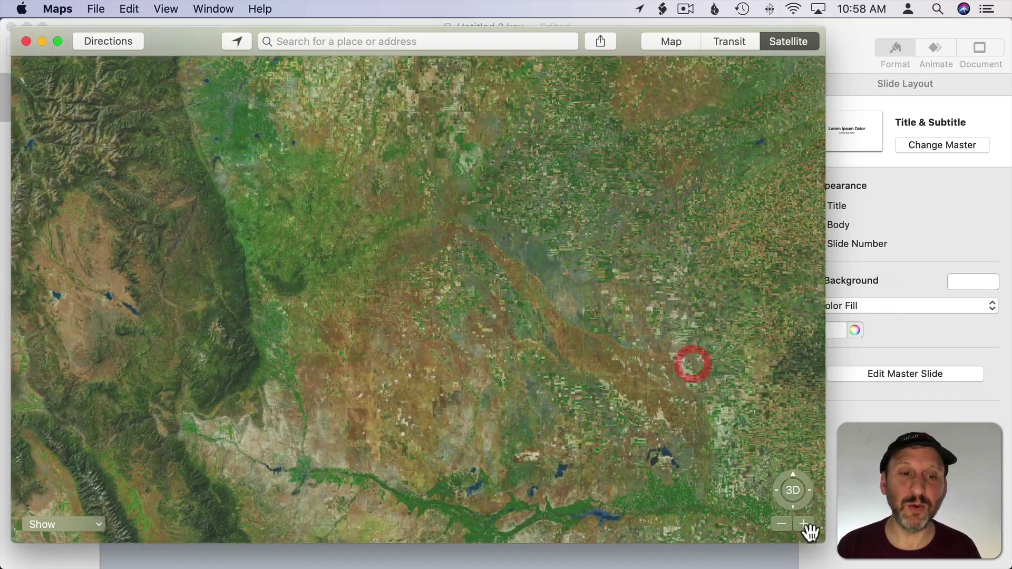
left_click_drag(542, 418, 721, 394)
left_click(803, 524)
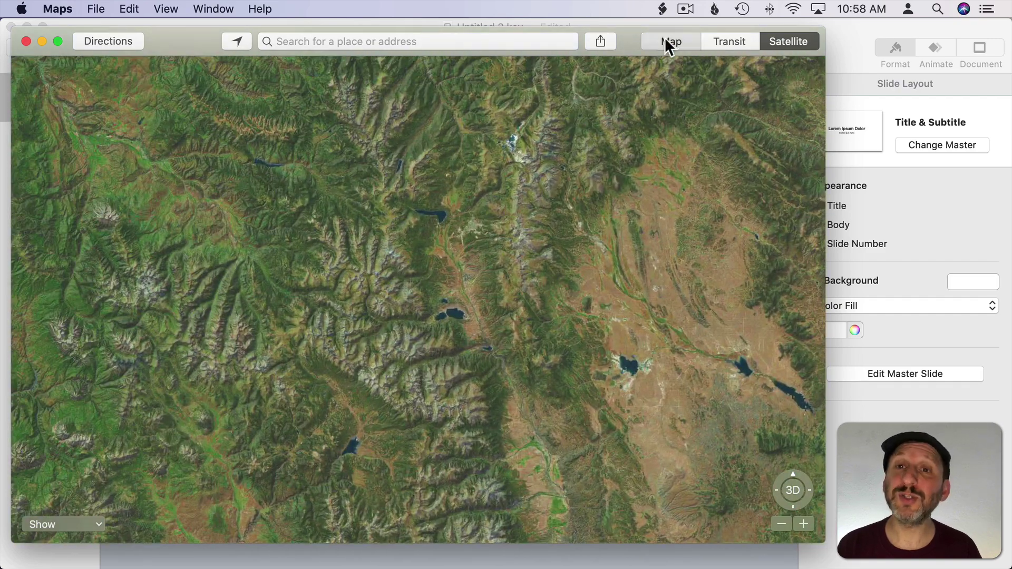
Step: On the standard map, move to Denver and zoom in on Westminster and Arvada
left_click(667, 42)
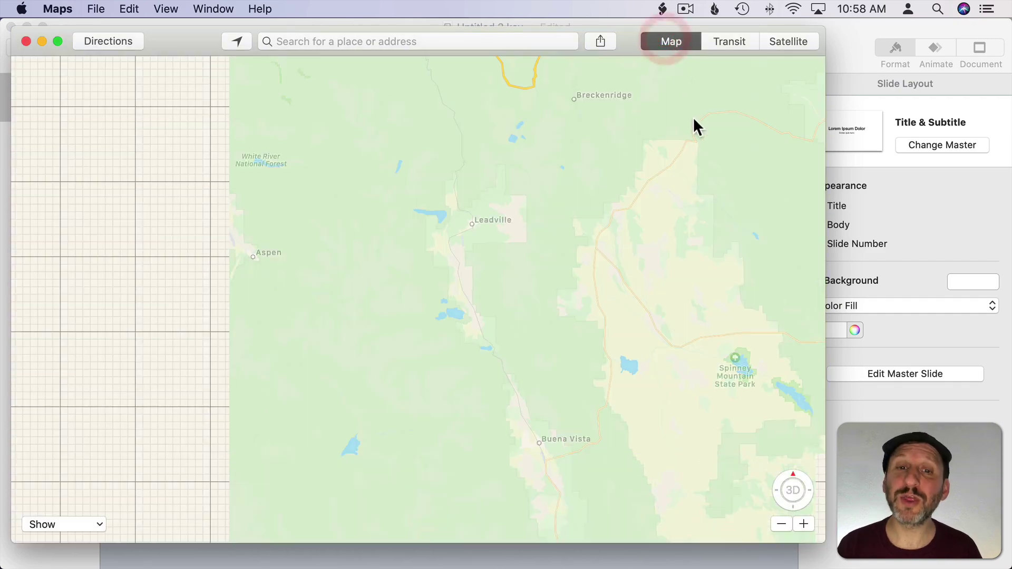
left_click_drag(722, 162, 158, 546)
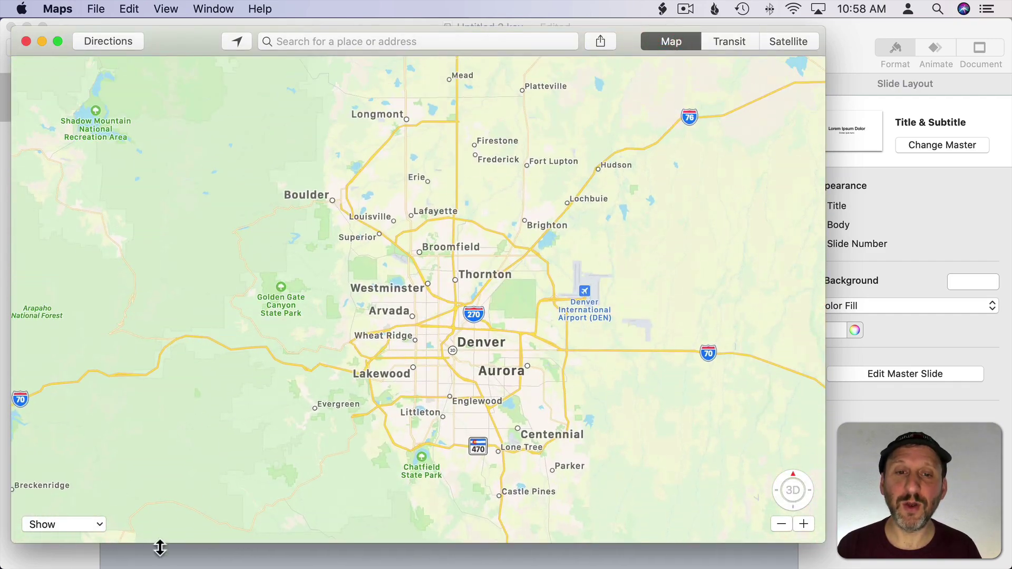
left_click(801, 524)
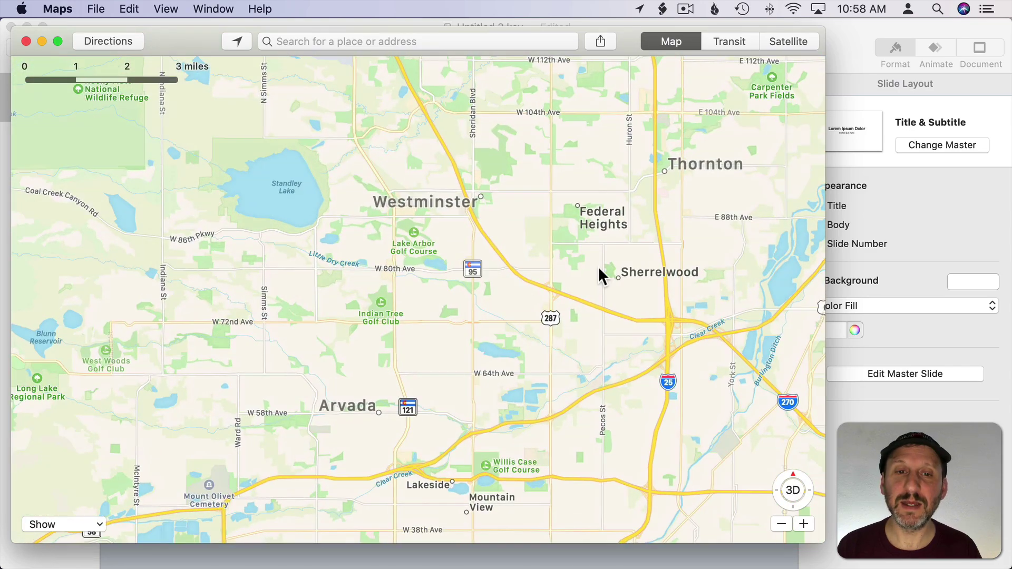
left_click_drag(599, 268, 503, 185)
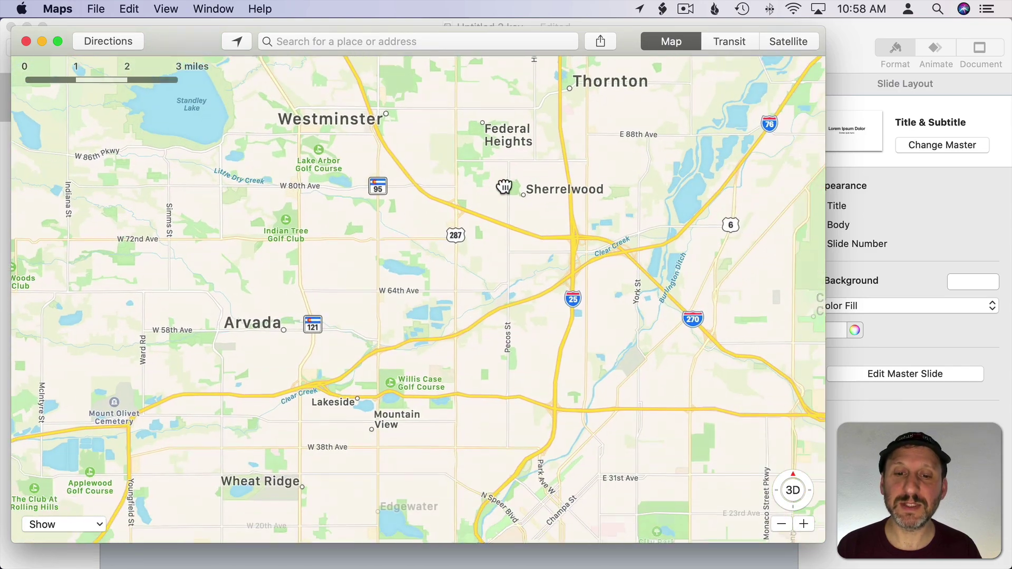
Step: Tilt the map into 3D, move to Larimer Square, and rotate so streets run vertically
left_click(792, 490)
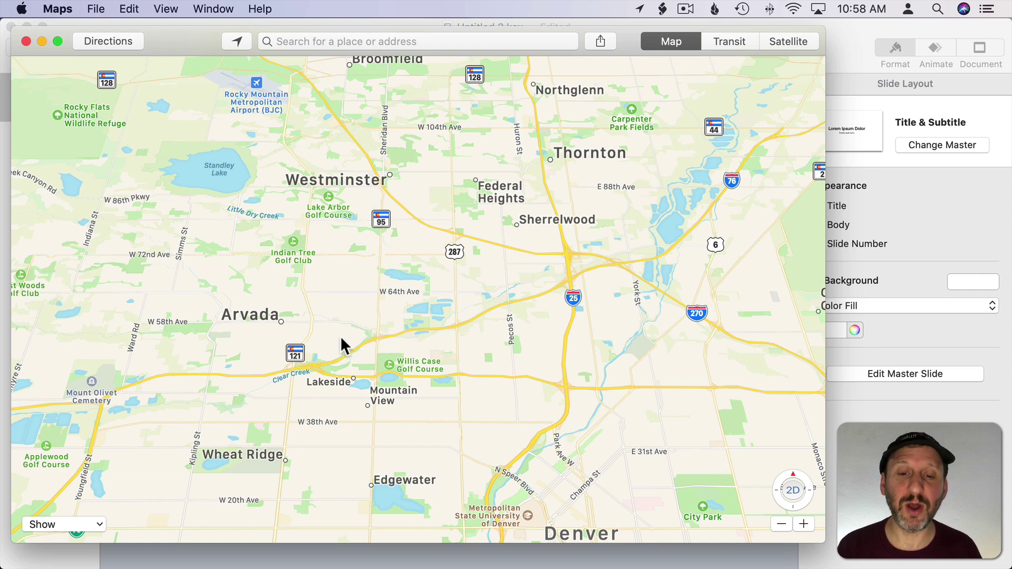
key("super+l")
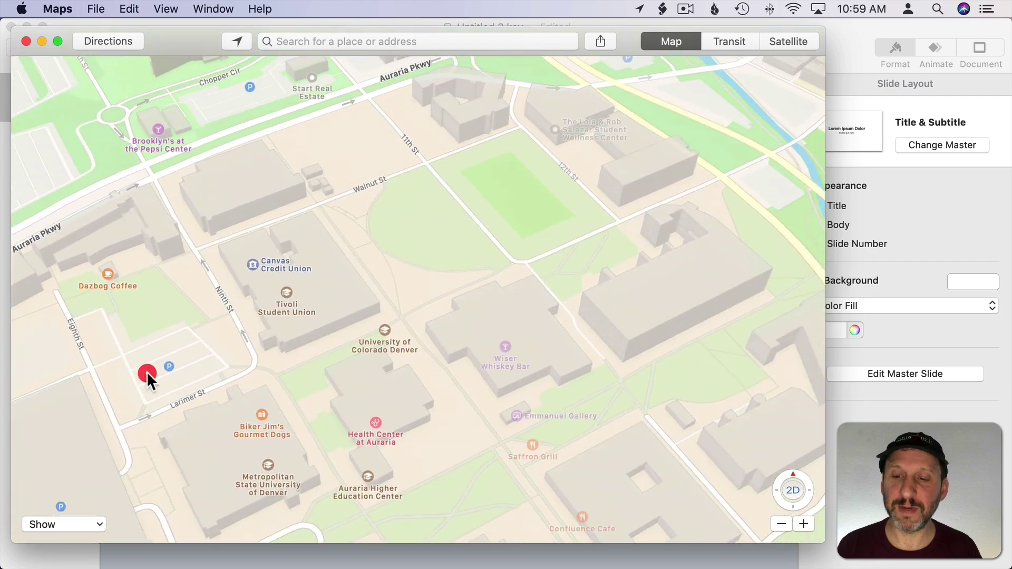
left_click_drag(151, 381, 221, 481)
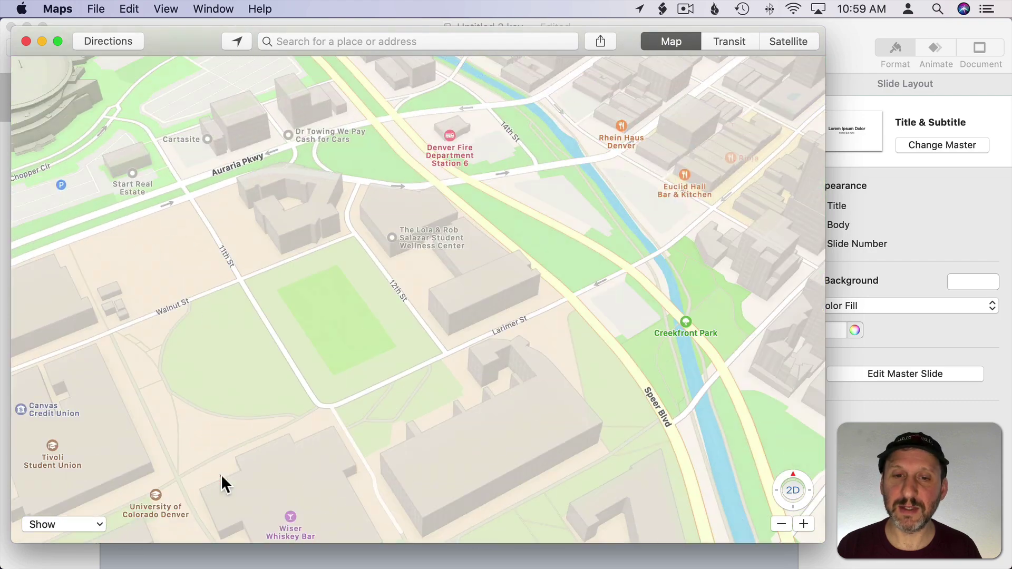
left_click_drag(406, 316, 261, 444)
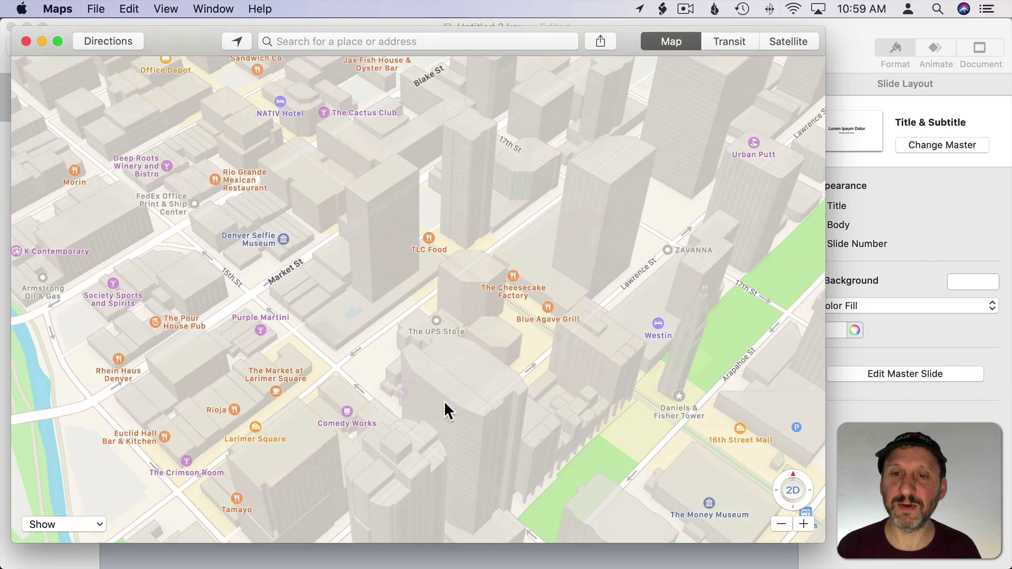
left_click_drag(792, 477, 751, 464)
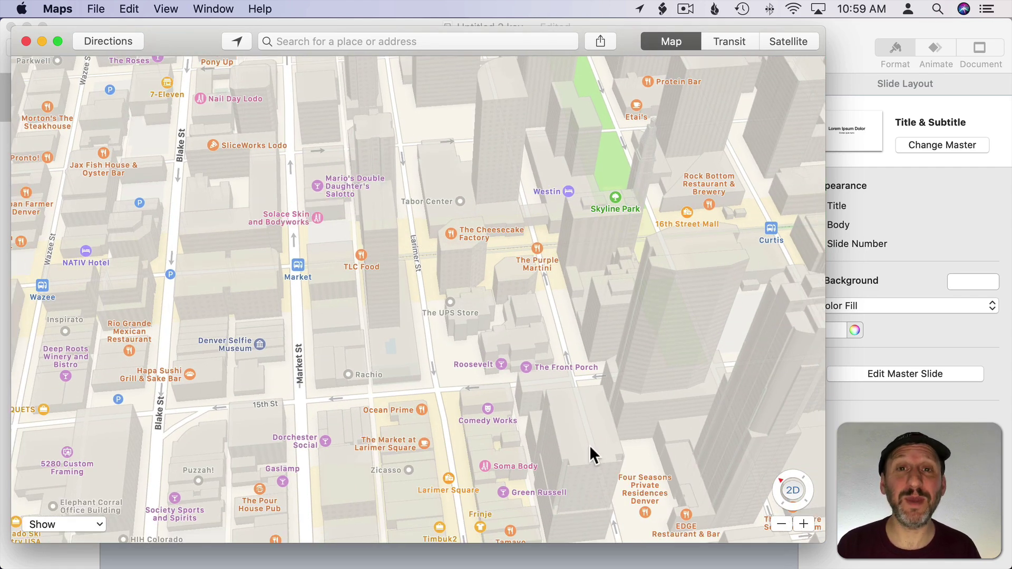
Step: Copy the downtown Denver map, paste it onto the Keynote slide, and zoom the canvas to 75%
key("super+c")
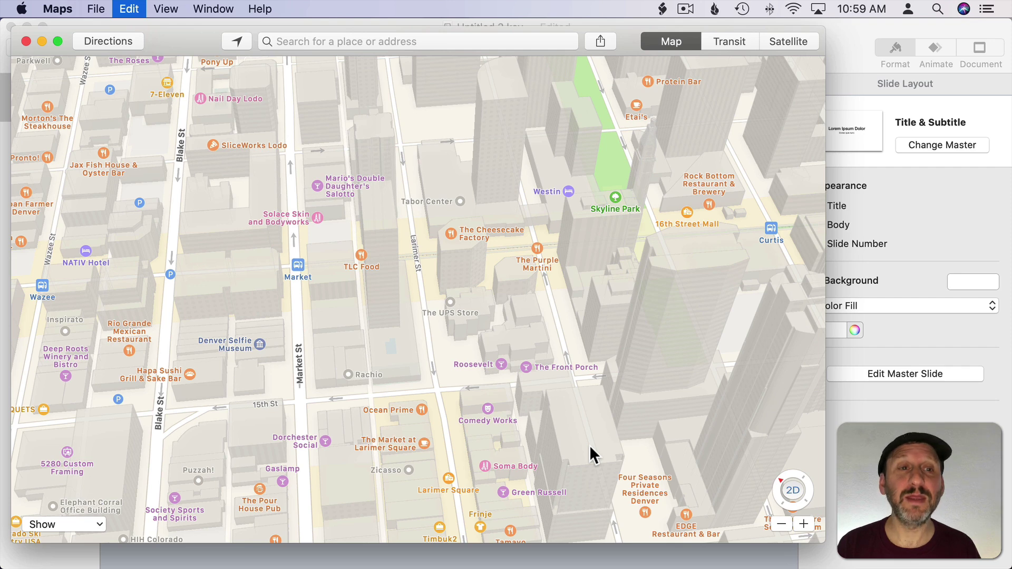
key("super+Tab")
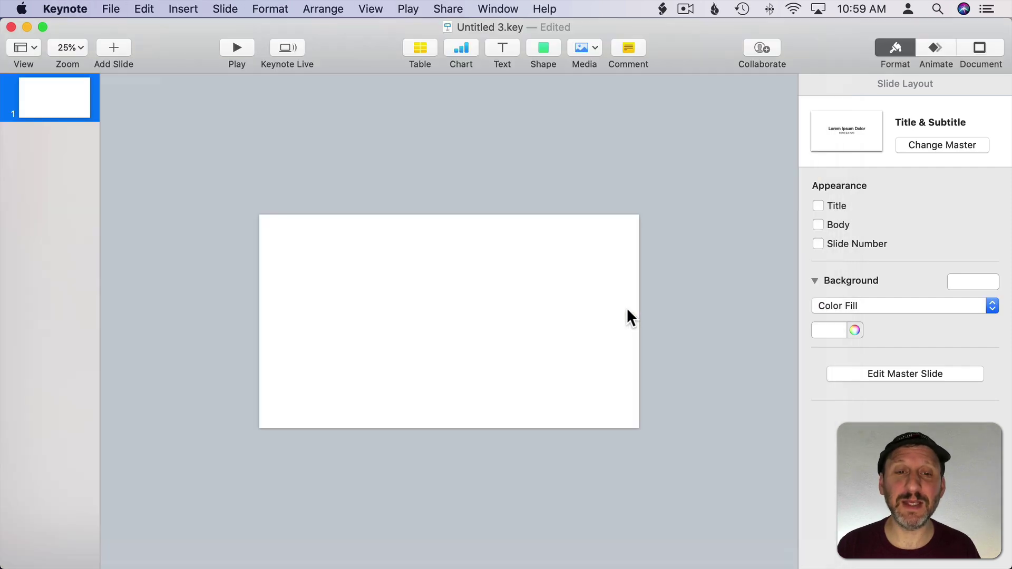
key("super+v")
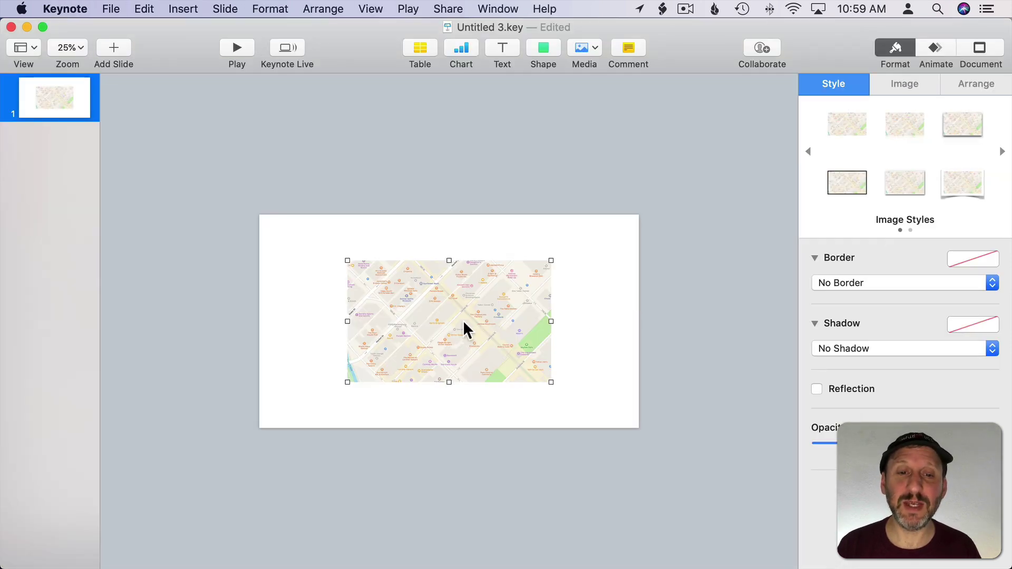
key("super+shift+period")
key("super+shift+period")
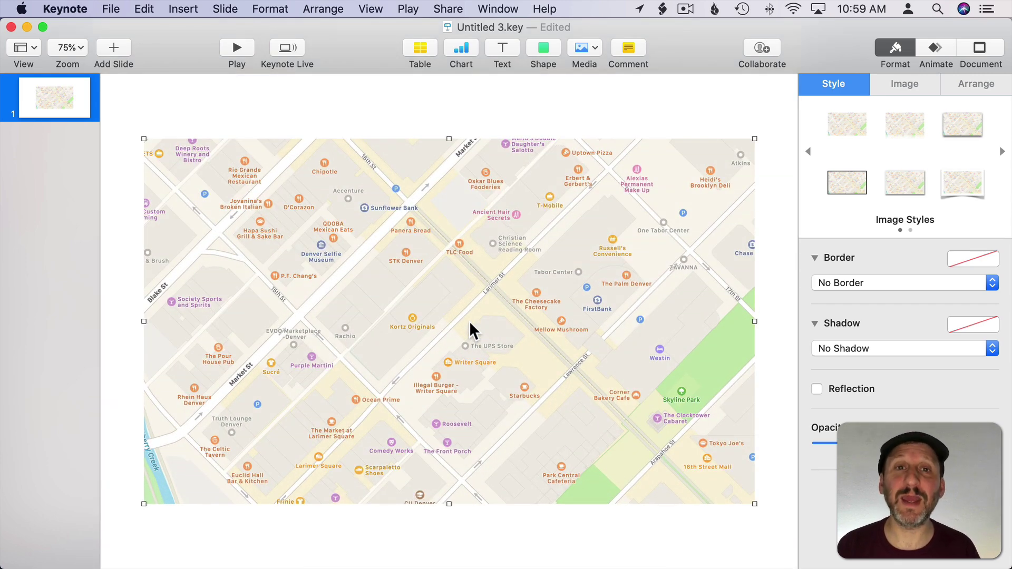
key("super+Tab")
Step: Print the Denver map view to PDF and open it in Preview
left_click(96, 9)
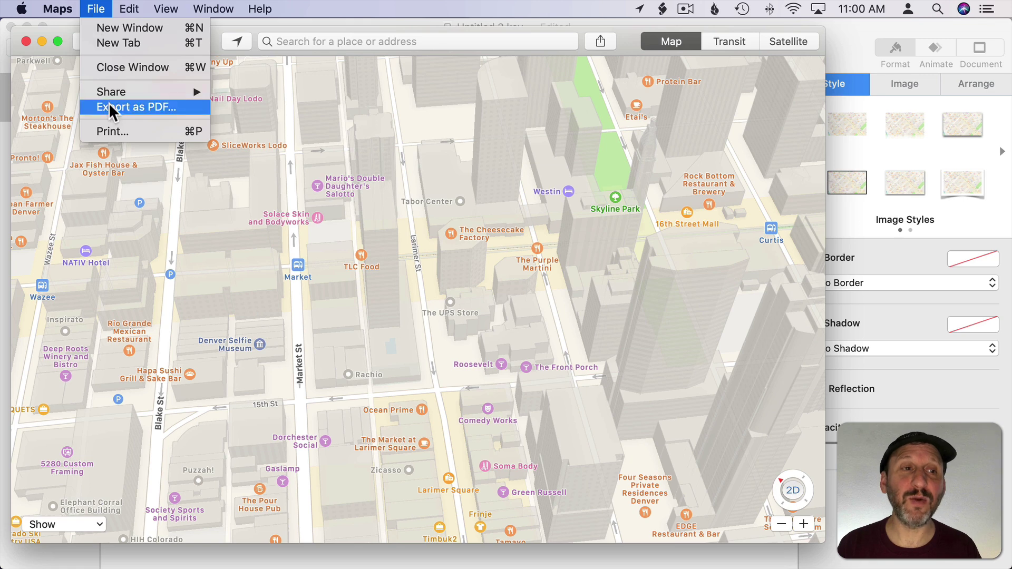
left_click(110, 130)
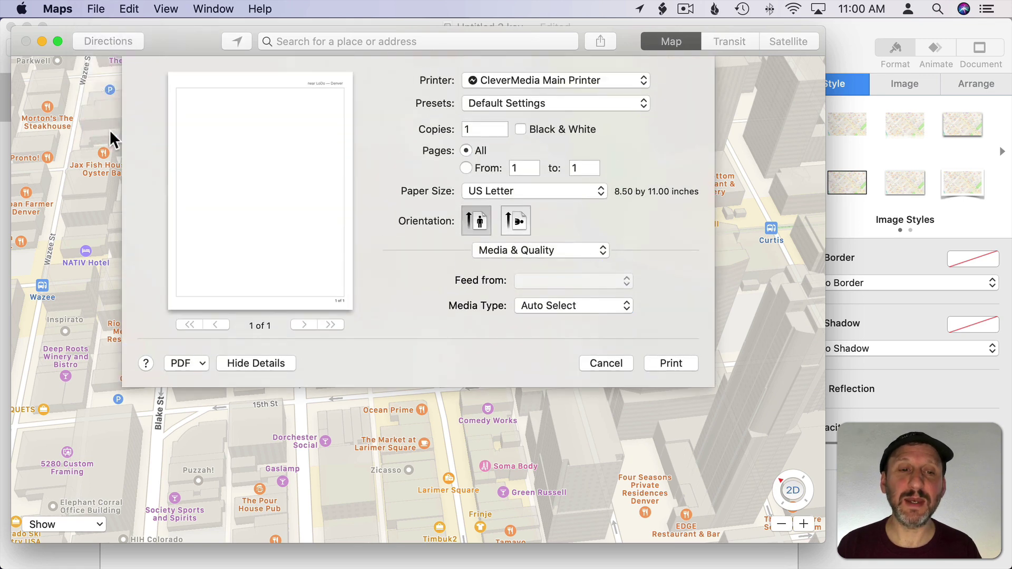
left_click(192, 362)
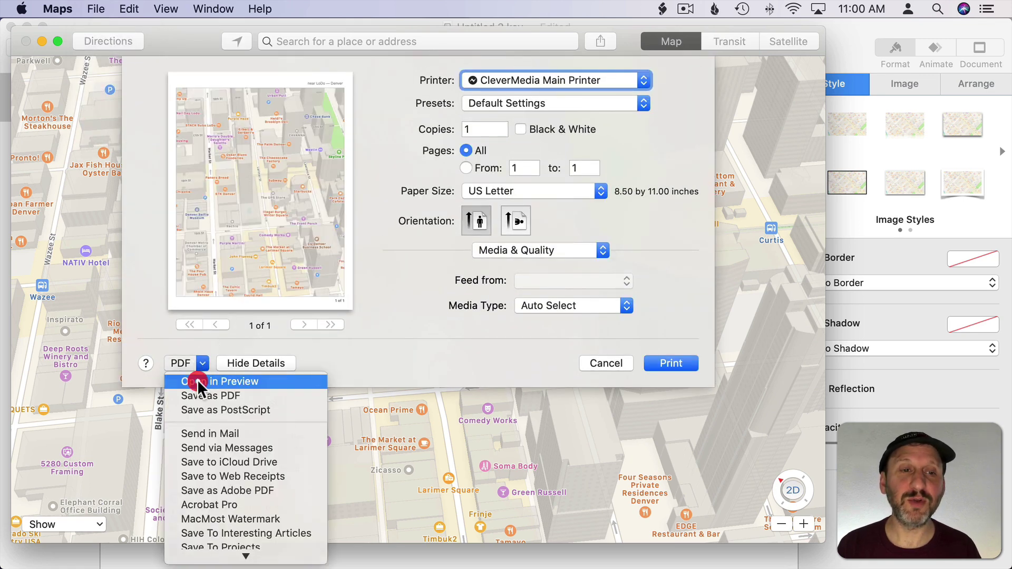
left_click(197, 380)
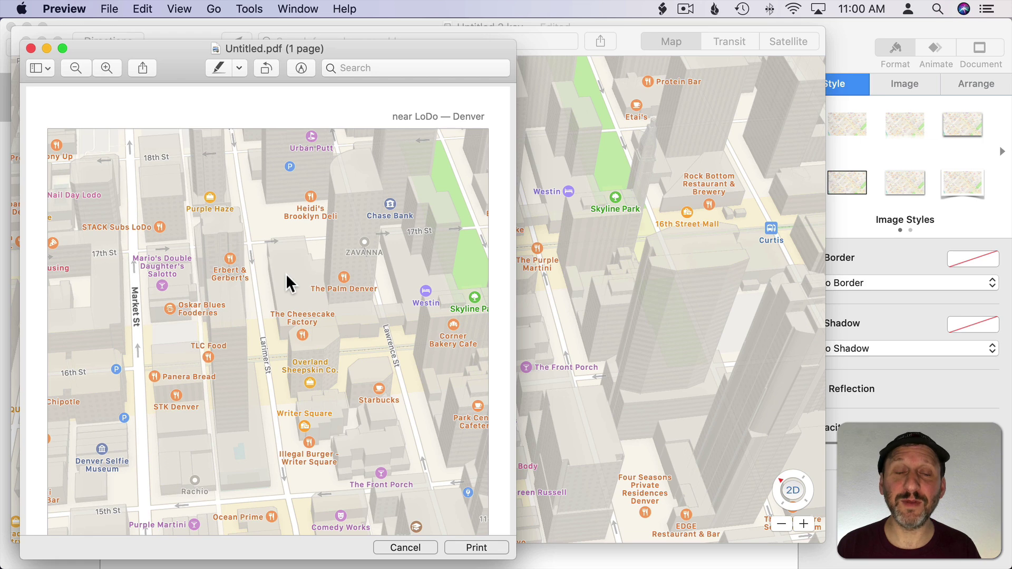
key("super+Tab")
key("super+Tab")
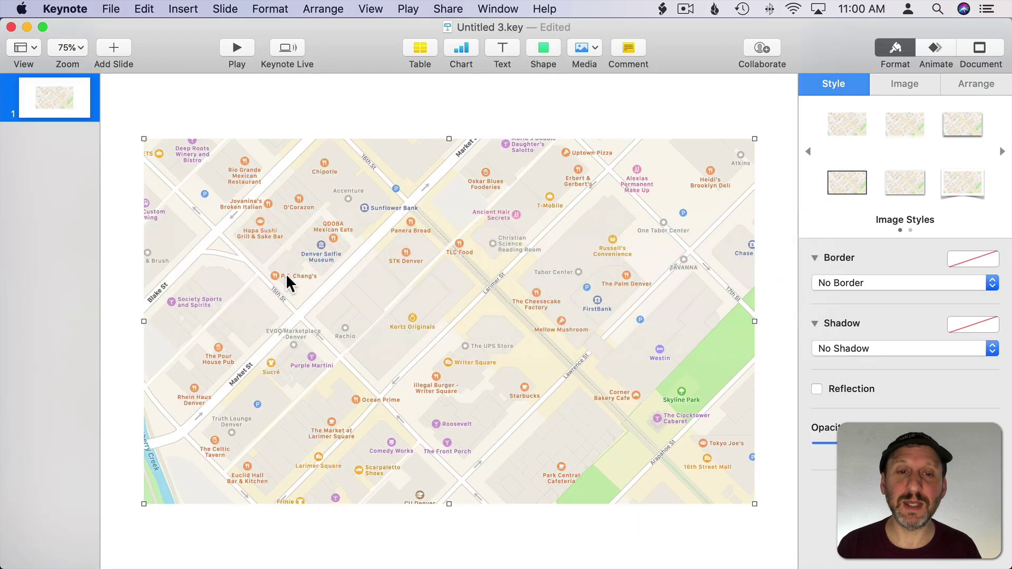
Step: Delete the old map from the Keynote slide and paste the PDF map in its place
key("BackSpace")
key("super+v")
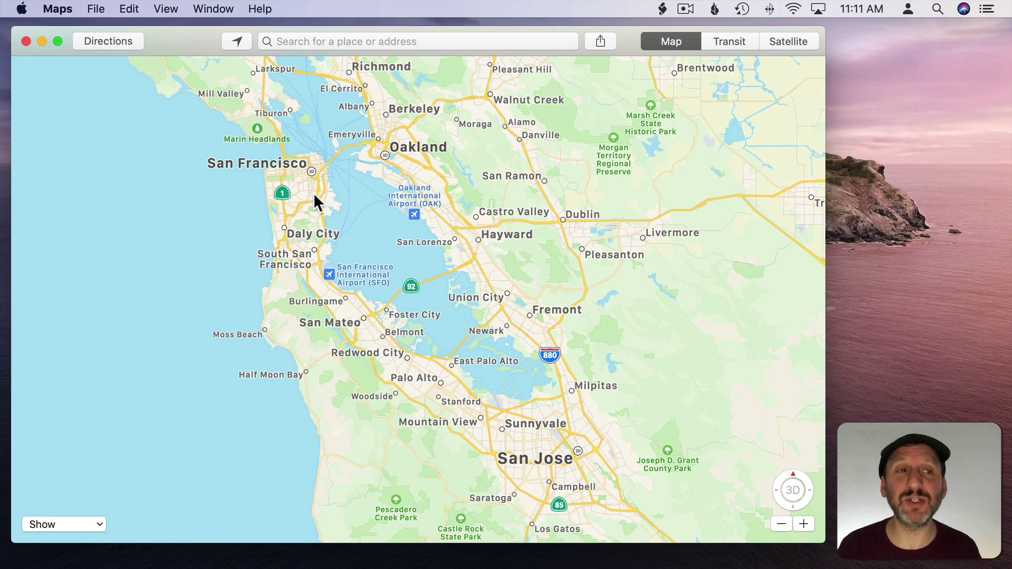
Step: Print the Bay Area map in landscape and save it as Untitled.pdf on the Desktop
left_click(95, 7)
left_click(119, 131)
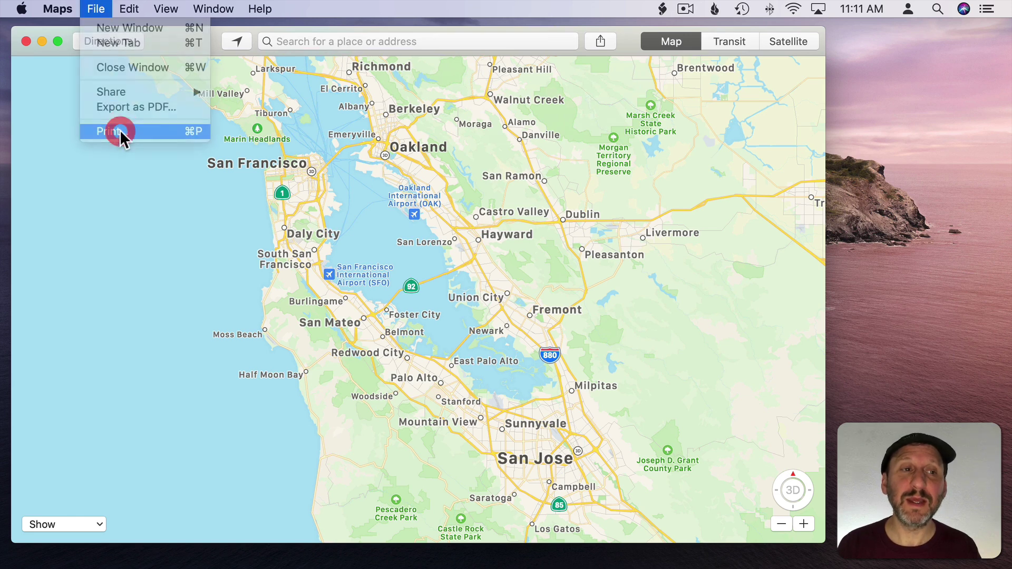
left_click(184, 363)
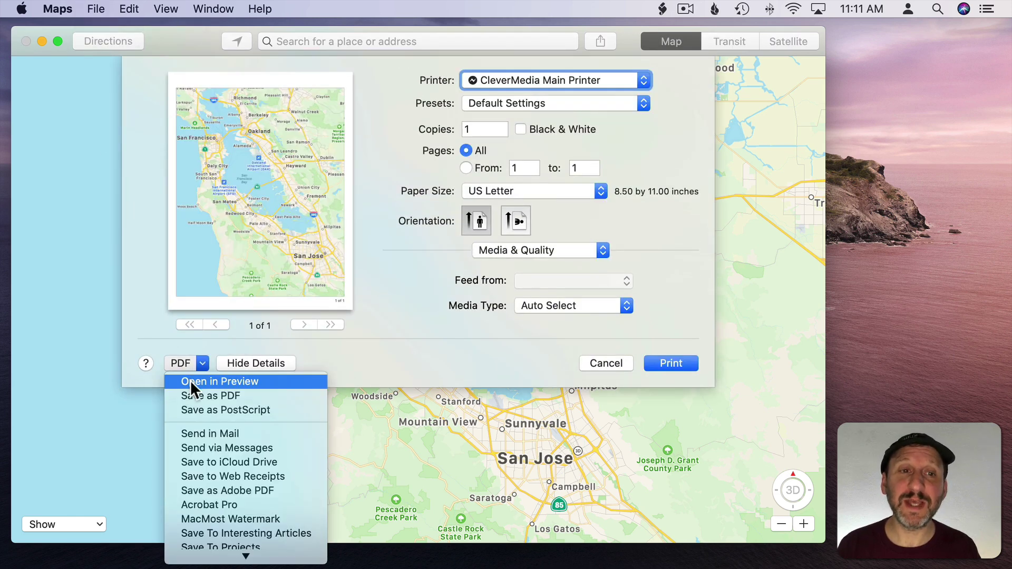
left_click(512, 175)
left_click(517, 219)
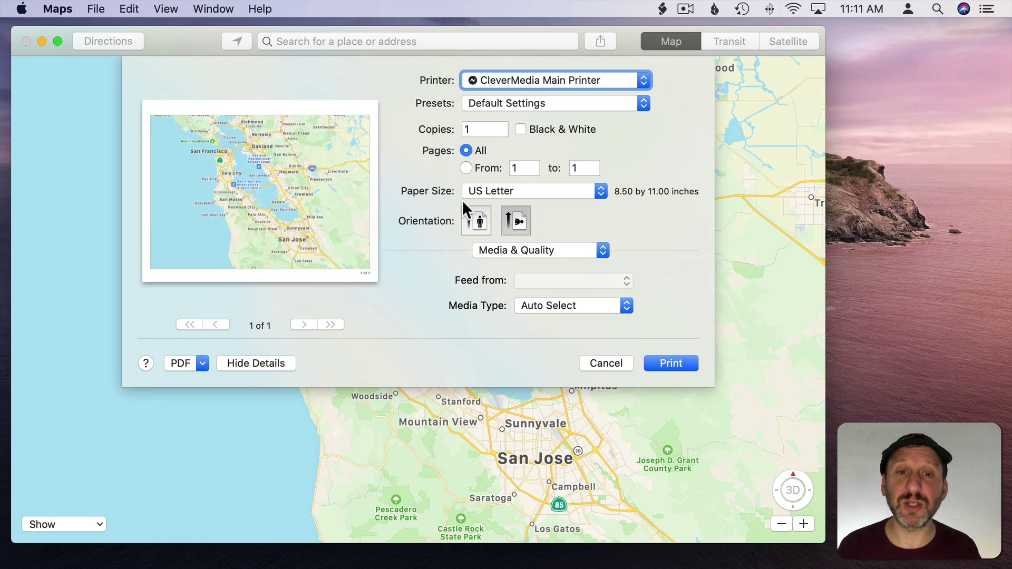
left_click(187, 363)
left_click(195, 397)
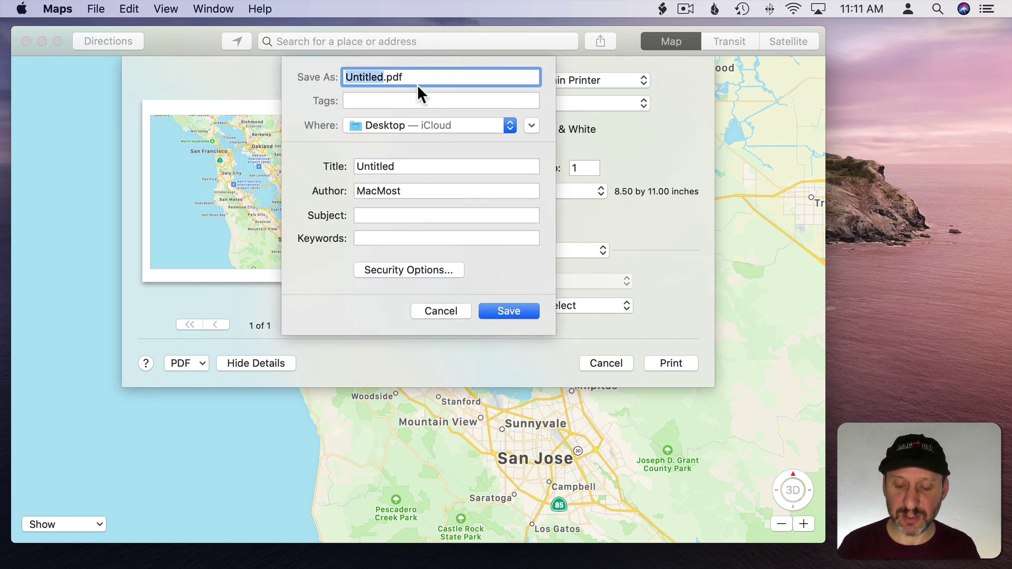
key("Return")
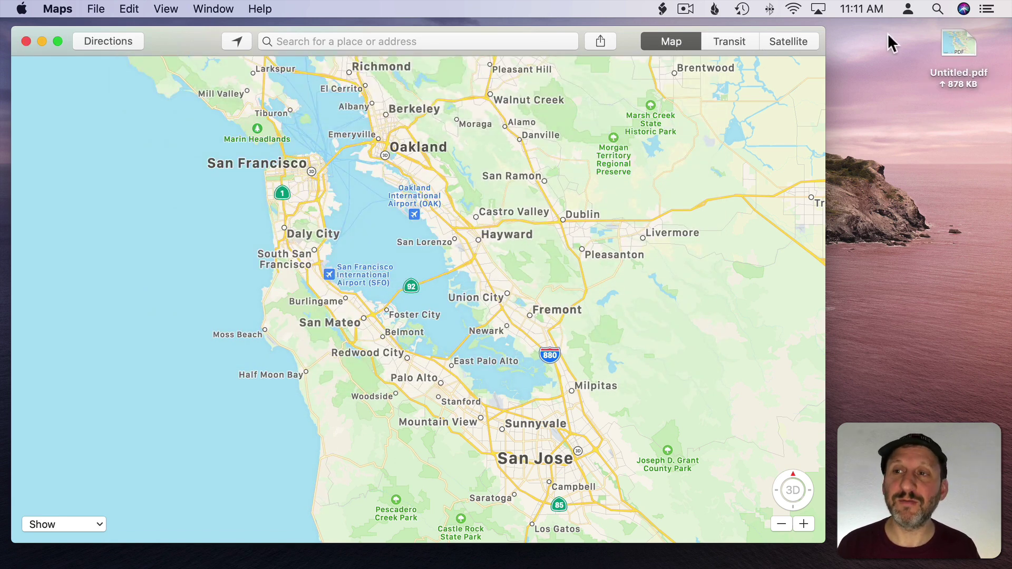
Step: Add Untitled.pdf from the Desktop to the My Movie 17 timeline
mouse_move(663, 565)
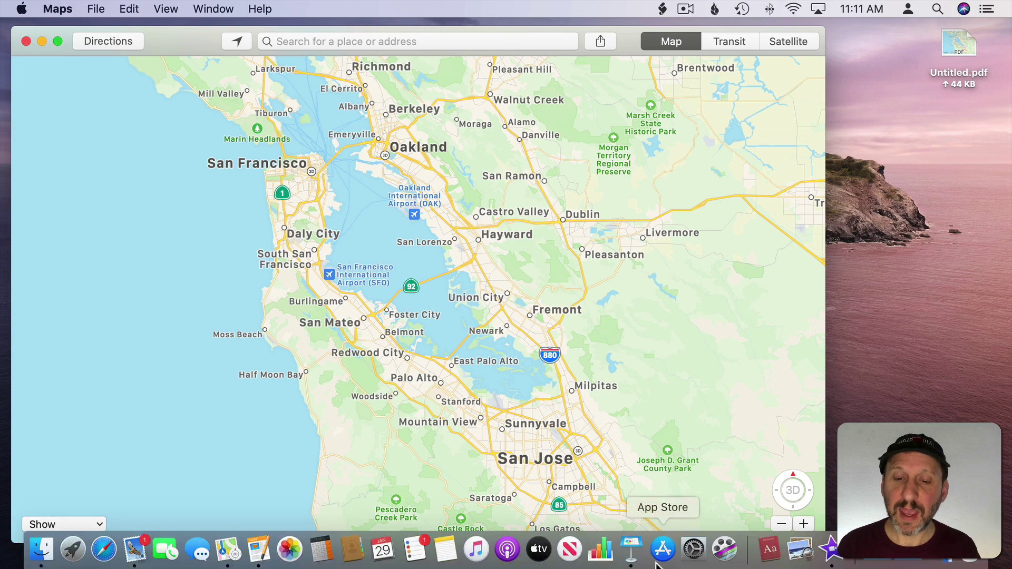
left_click(831, 547)
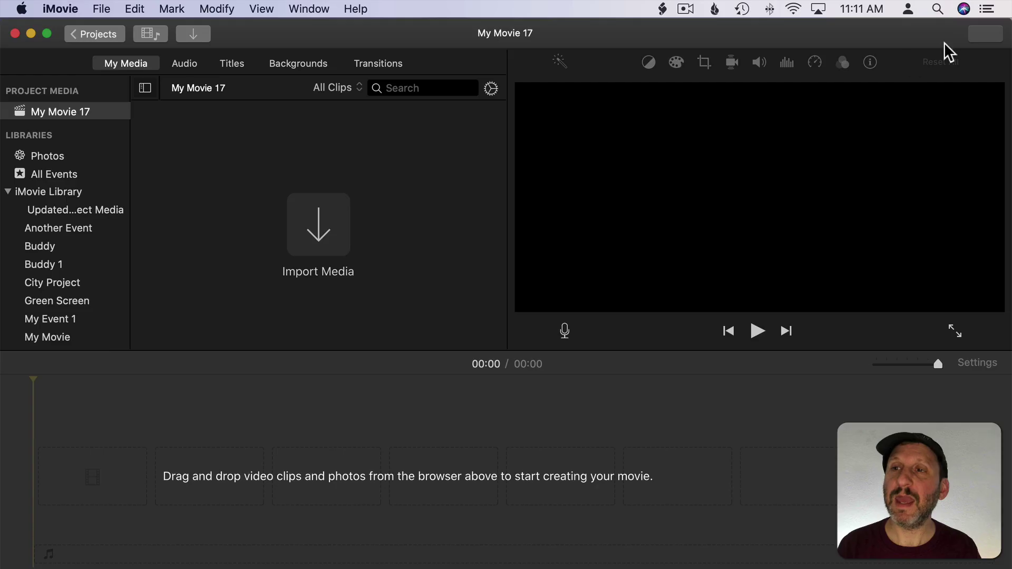
left_click_drag(958, 45, 187, 422)
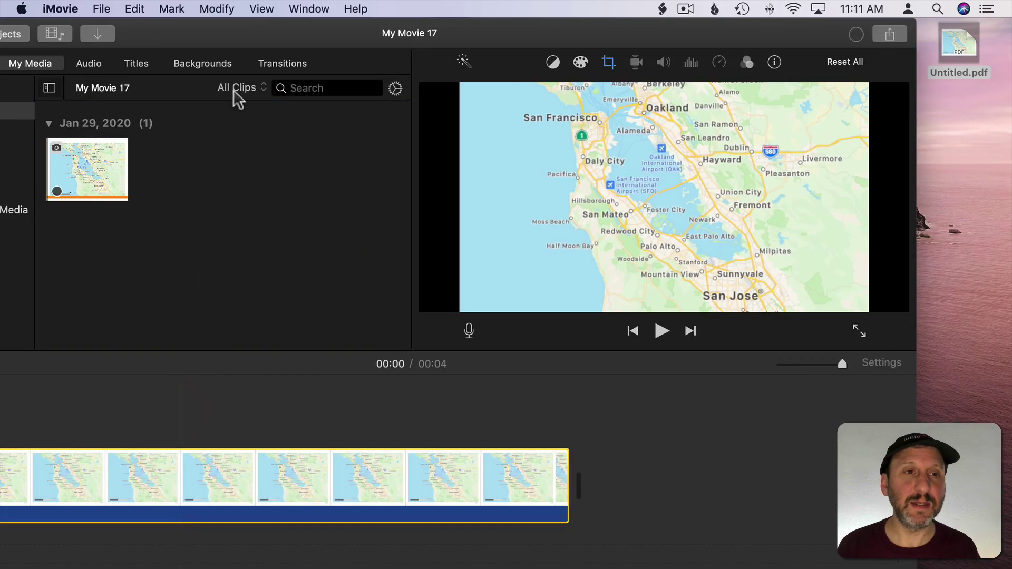
left_click_drag(274, 37, 343, 33)
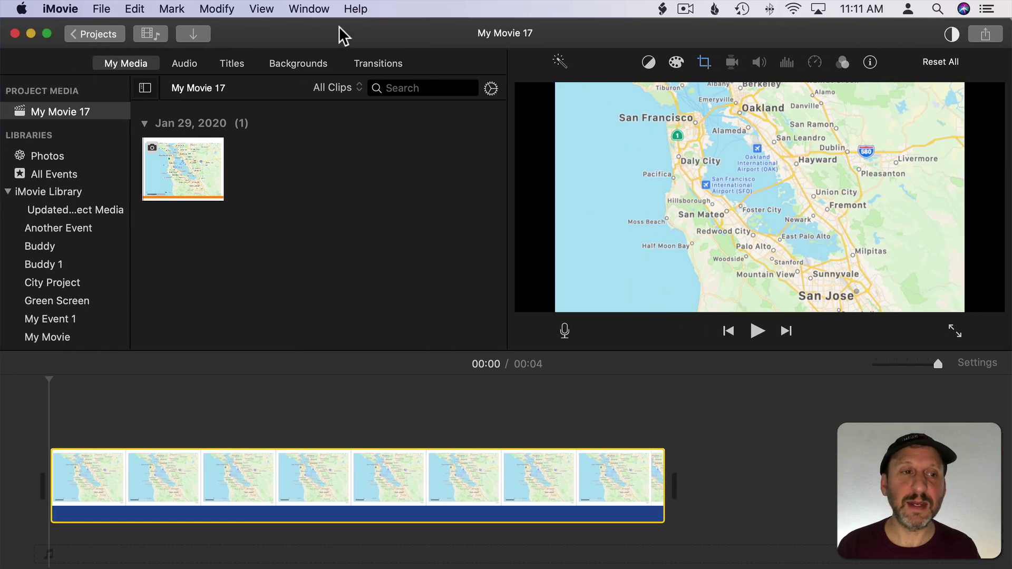
Step: Crop the map clip with Crop to Fill, adjusting the rectangle so the map fills the frame
left_click(704, 66)
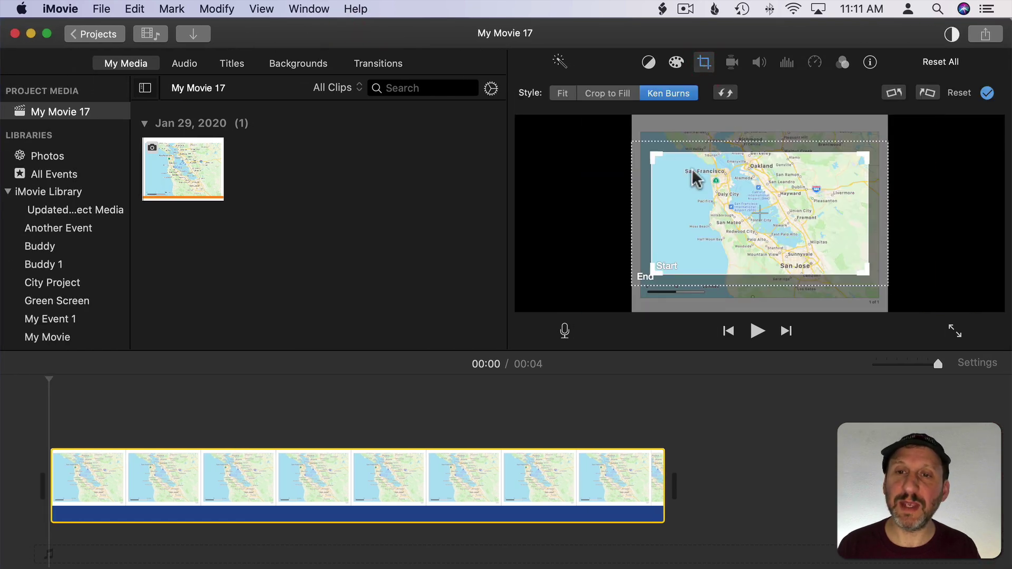
left_click(561, 94)
left_click(594, 100)
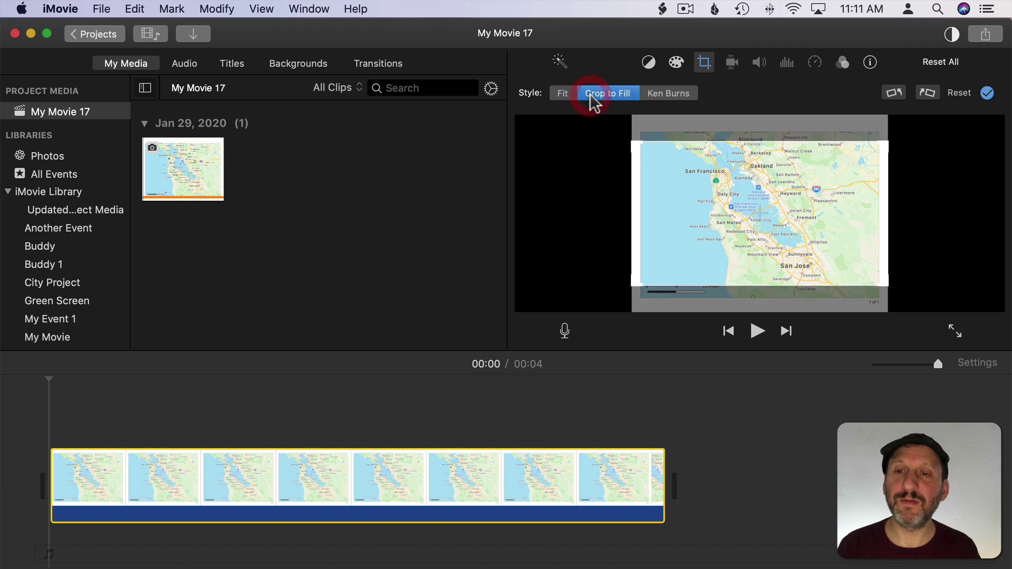
left_click_drag(638, 148, 669, 159)
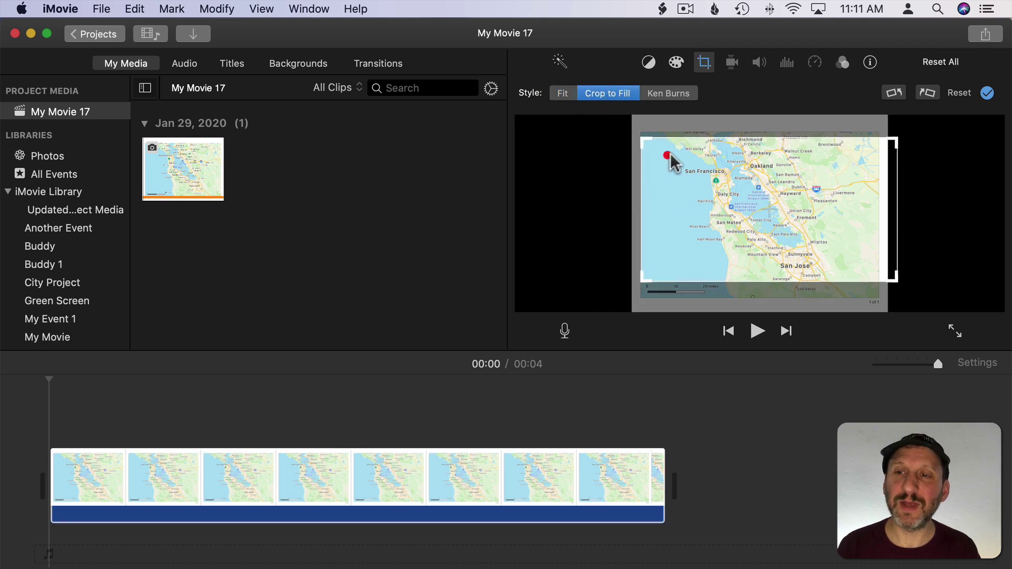
left_click_drag(897, 150, 877, 151)
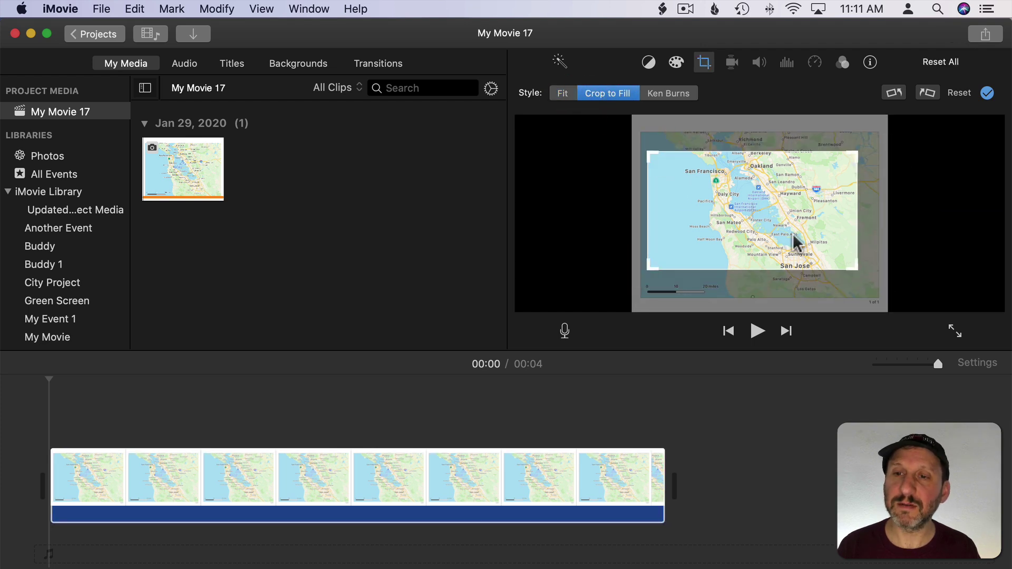
left_click_drag(794, 242, 804, 243)
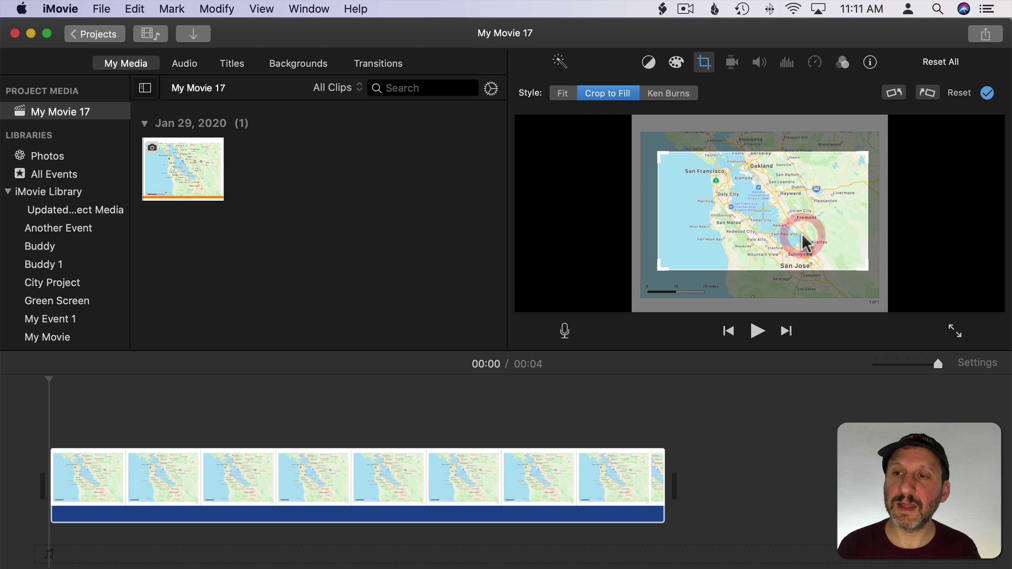
left_click(985, 93)
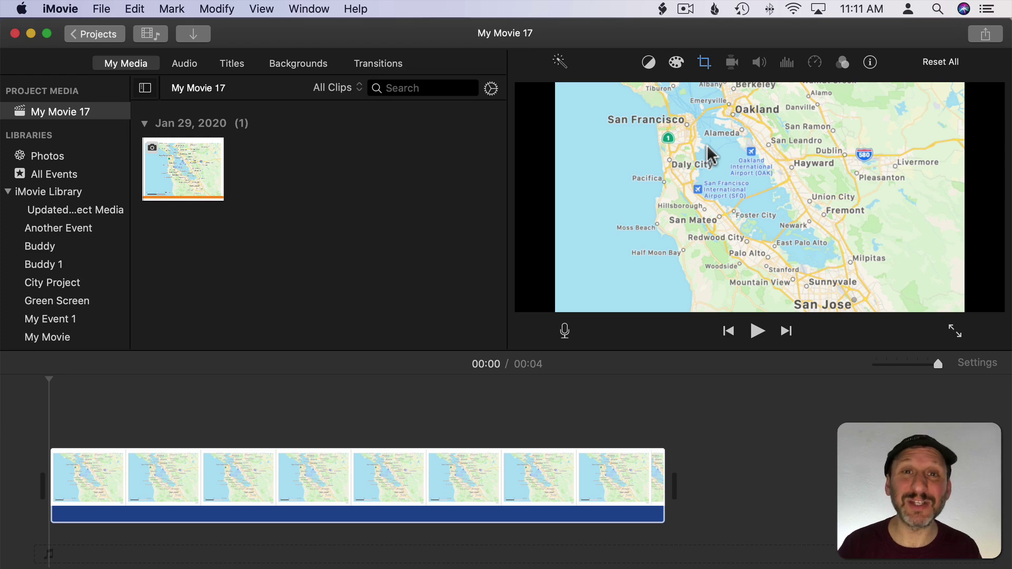
Step: Show satellite imagery zoomed out across Northern California and its Pacific coastline
key("super+Tab")
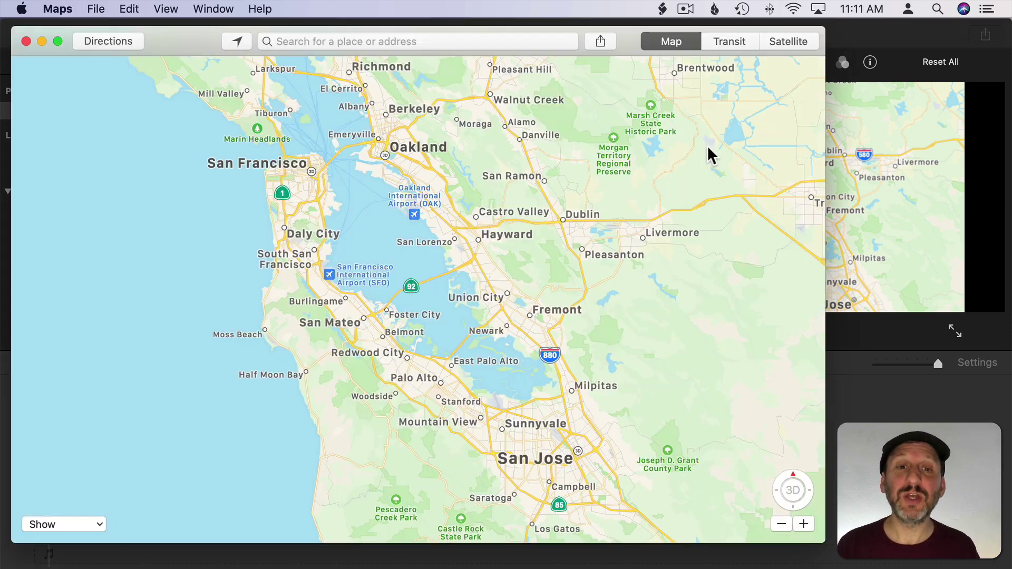
left_click(785, 43)
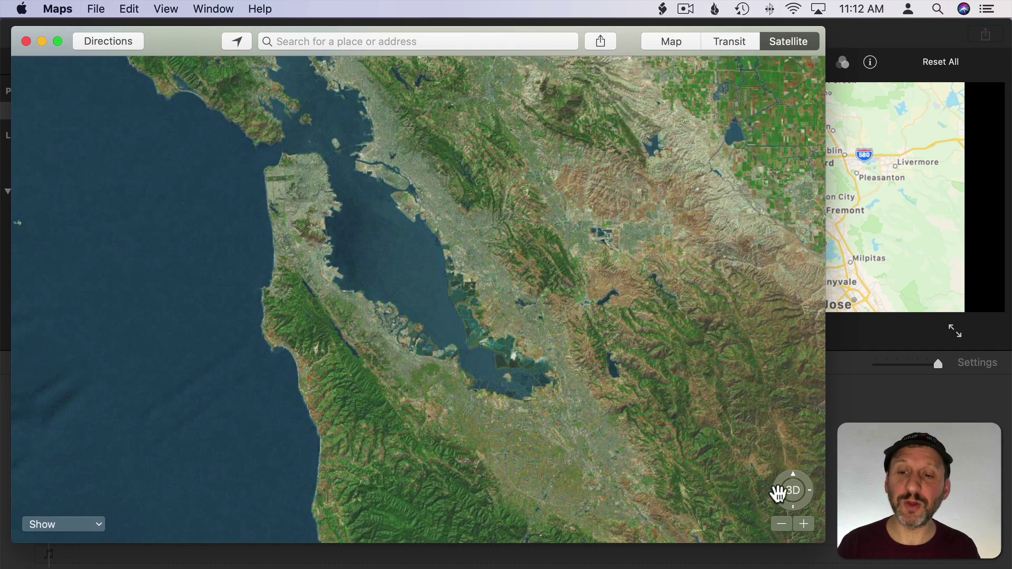
left_click(781, 524)
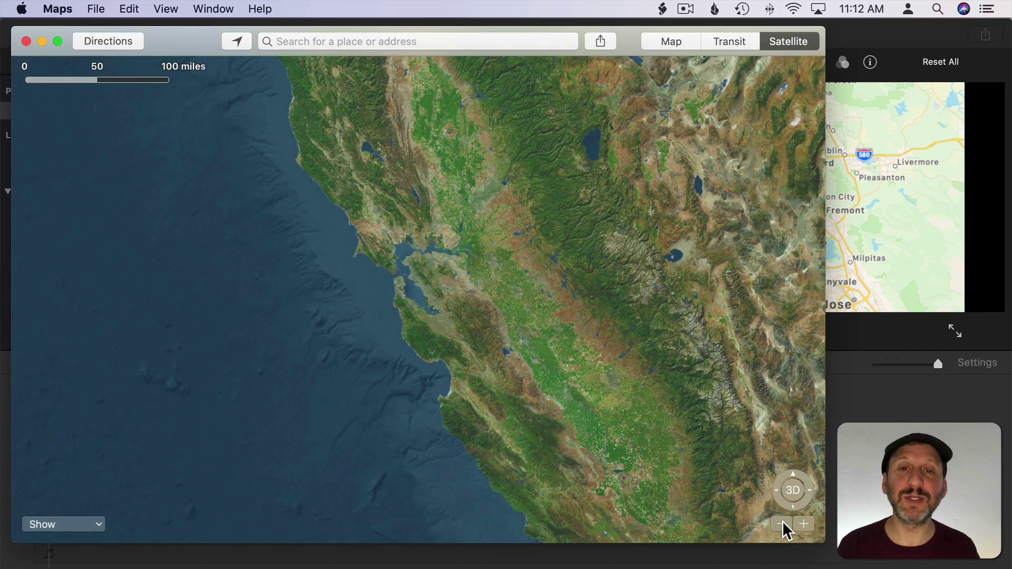